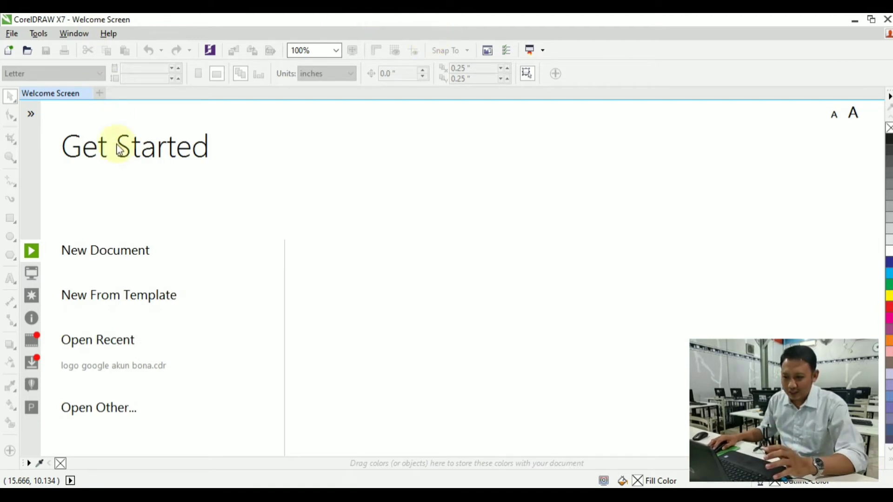
Step: Create a new blank landscape A4 document measured in centimetres
{"action": "left_click", "coordinate": [125, 255]}
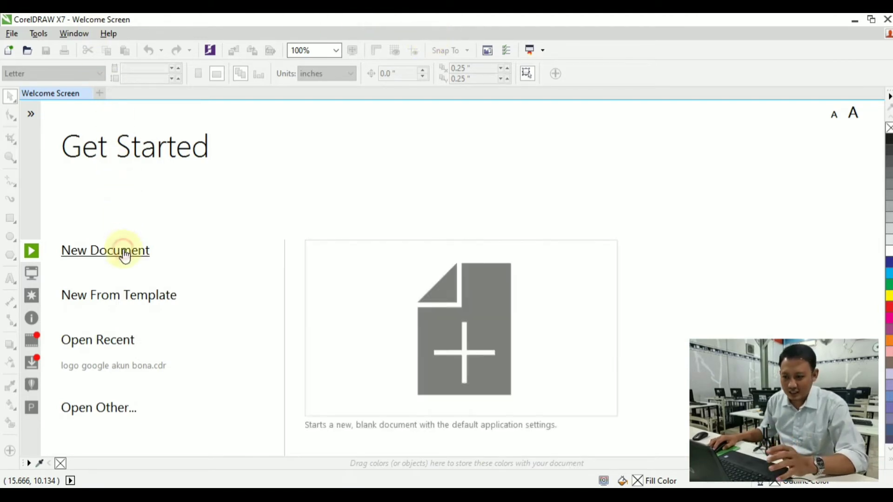
{"action": "left_click", "coordinate": [441, 391]}
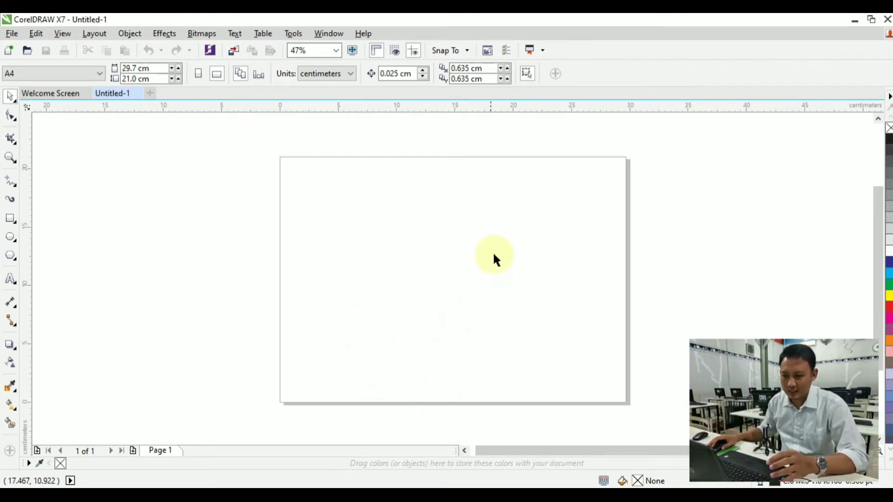
Step: Draw a circle about 10.2 cm in diameter on the page with the Ellipse tool
{"action": "scroll", "coordinate": [490, 215], "scroll_direction": "up", "scroll_amount": 1}
{"action": "scroll", "coordinate": [478, 215], "scroll_direction": "down", "scroll_amount": 1}
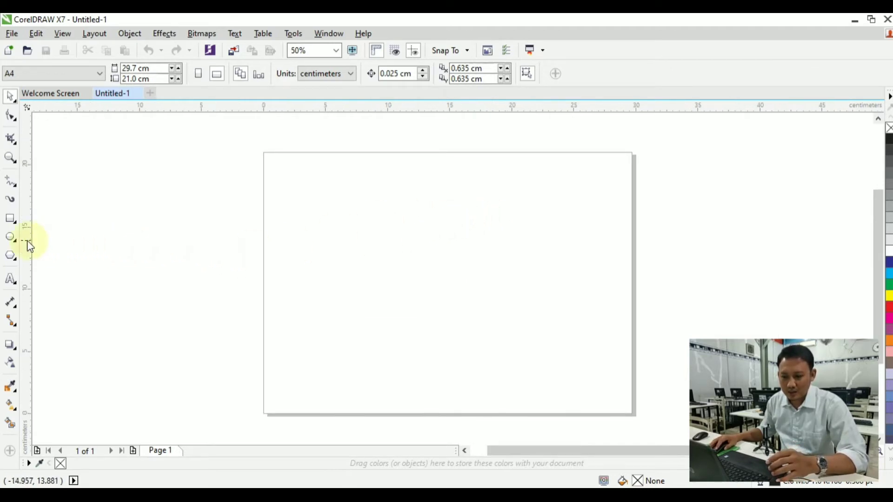
{"action": "left_click", "coordinate": [10, 237]}
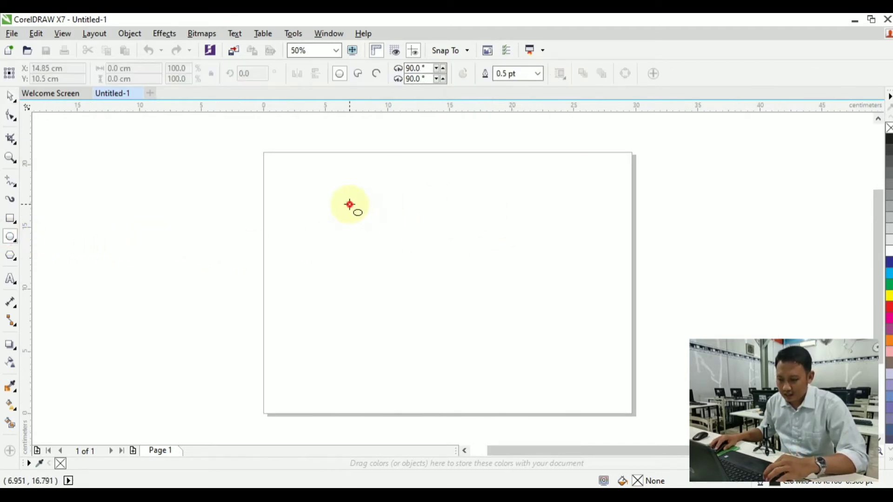
{"action": "left_click_drag", "start_coordinate": [351, 205], "coordinate": [453, 332]}
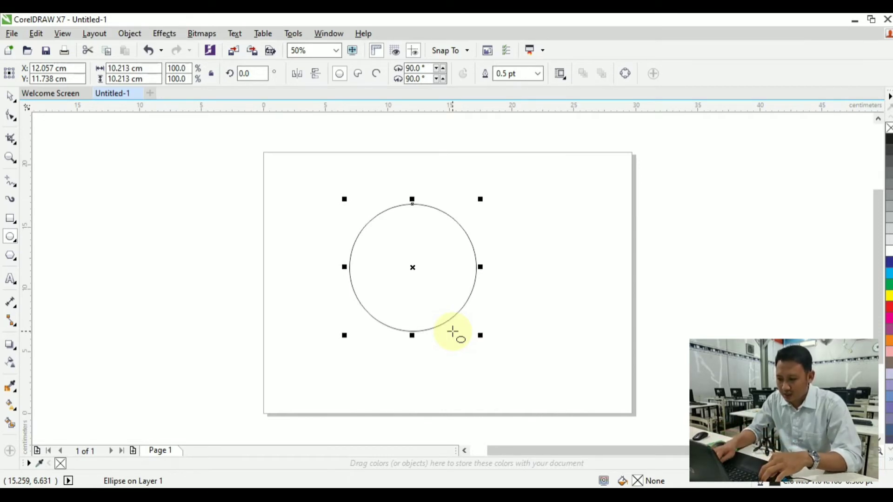
Step: Open the fountain fill settings for the circle, dismissing the uniform fill settings
{"action": "key", "text": "shift+F11"}
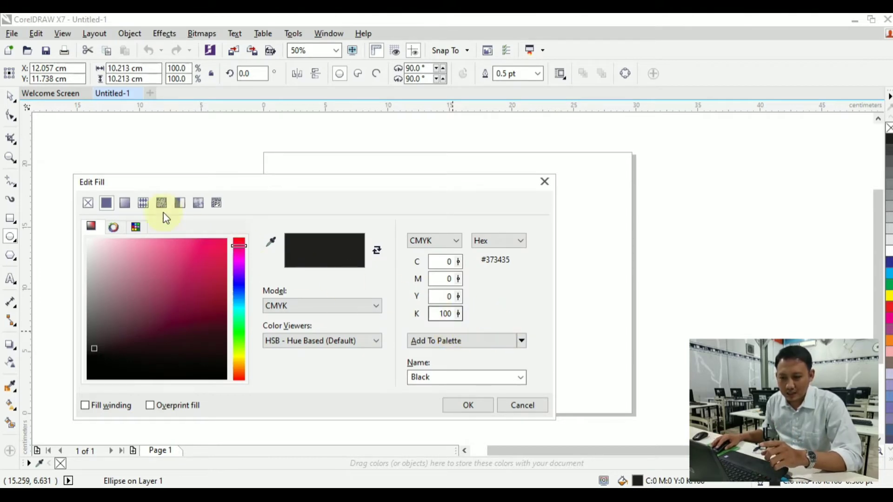
{"action": "left_click", "coordinate": [544, 181]}
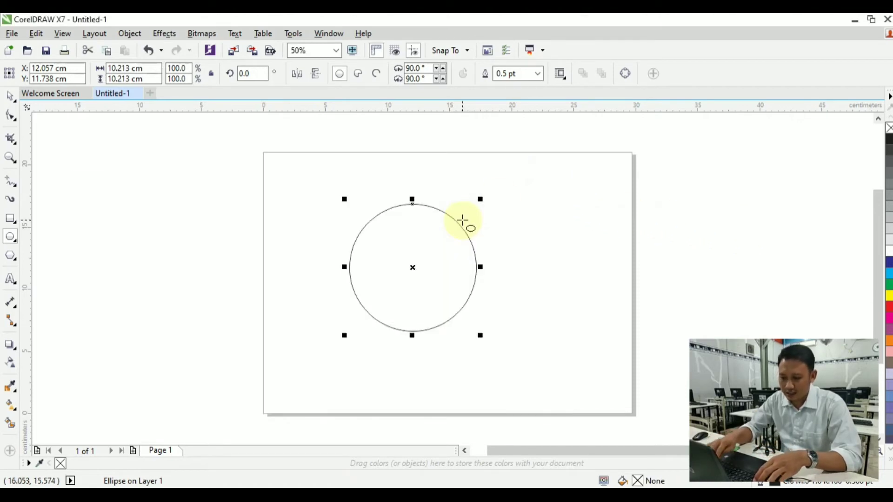
{"action": "key", "text": "F11"}
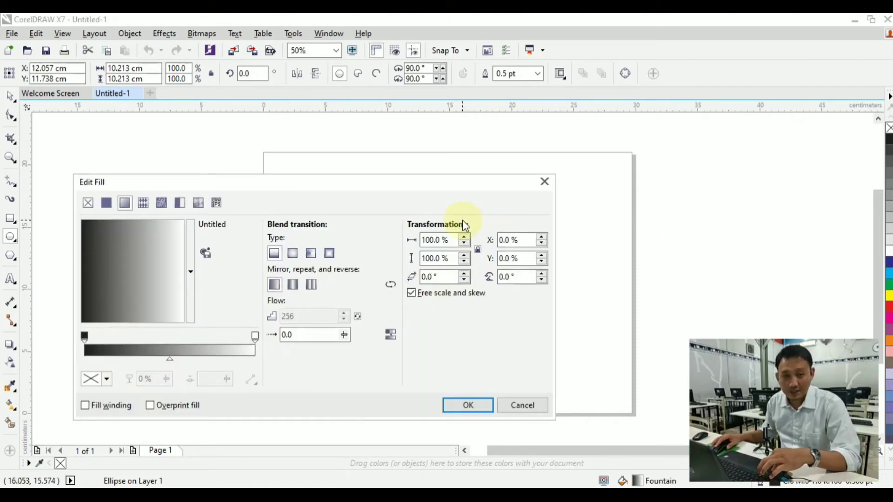
{"action": "left_click", "coordinate": [122, 205]}
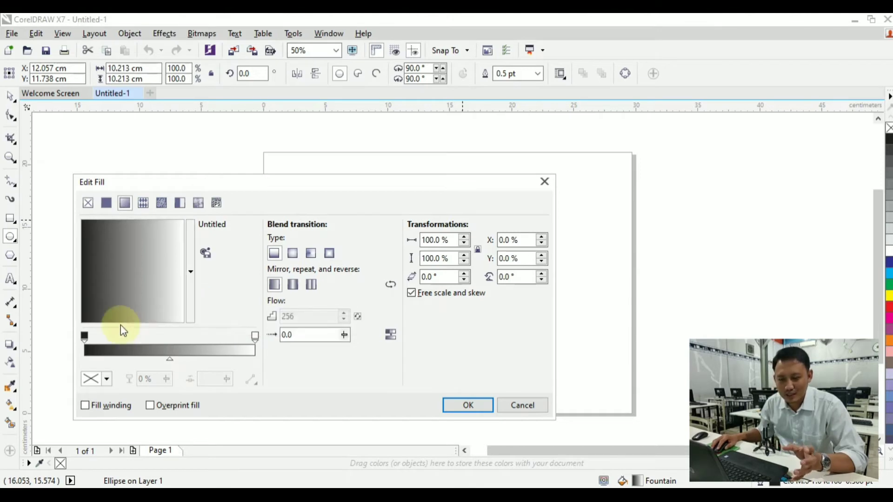
Step: Examine the node colour settings at the start and end of the circle's gradient
{"action": "left_click", "coordinate": [85, 336]}
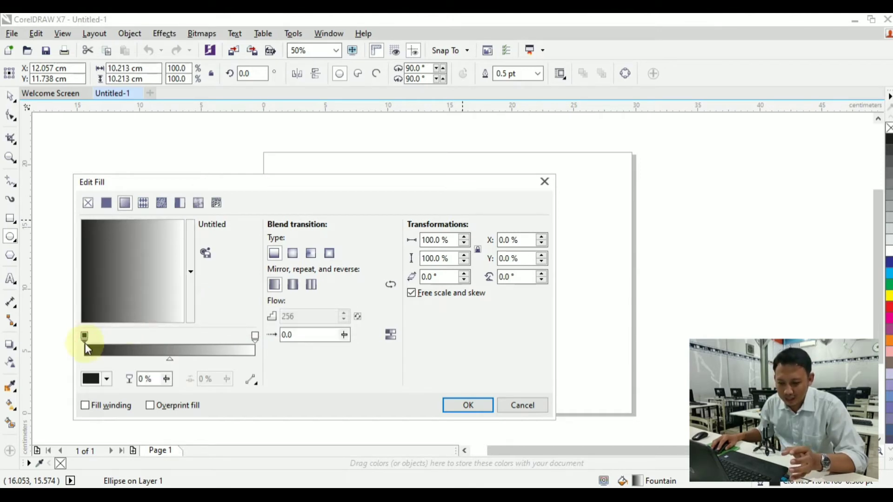
{"action": "left_click", "coordinate": [107, 381]}
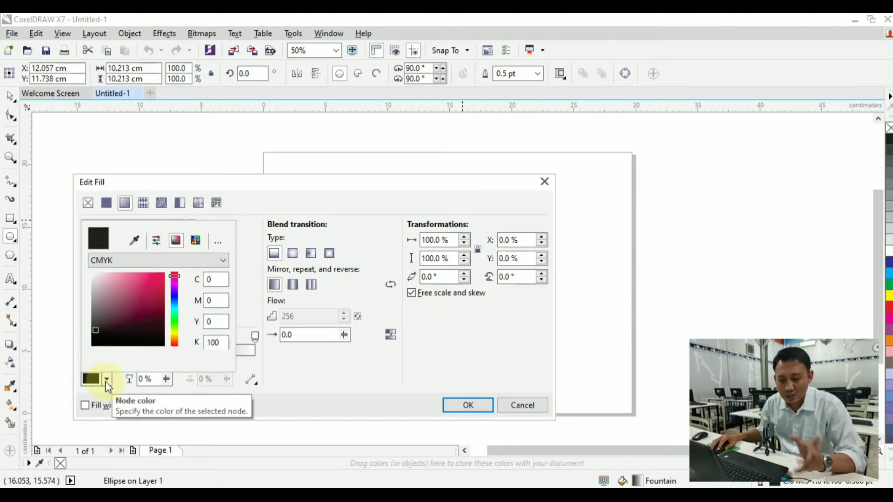
{"action": "left_click", "coordinate": [297, 372]}
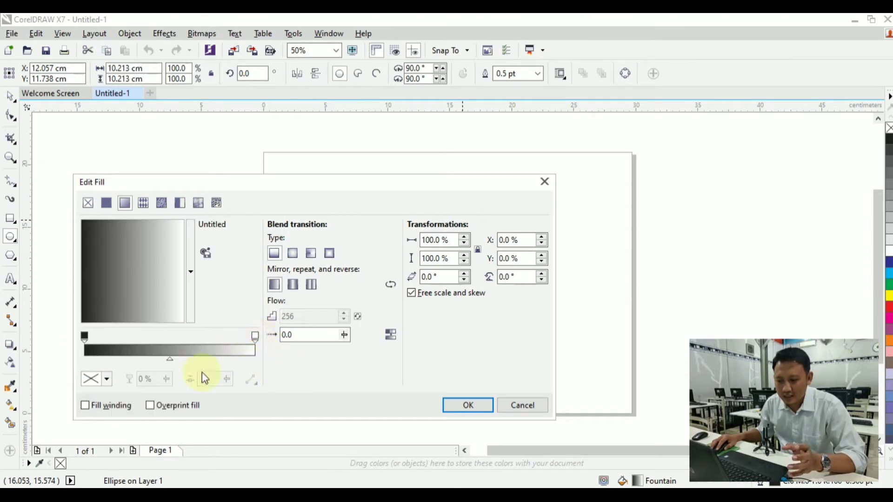
{"action": "left_click", "coordinate": [255, 337]}
{"action": "left_click", "coordinate": [111, 379]}
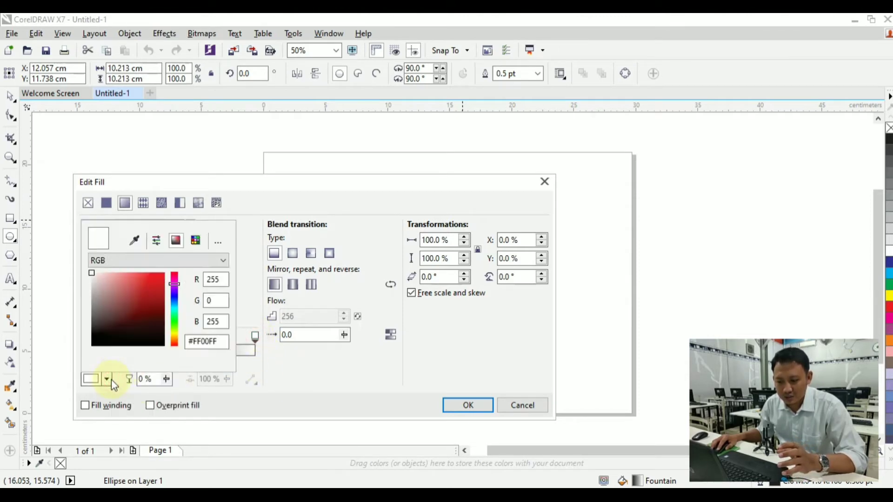
{"action": "left_click", "coordinate": [302, 364]}
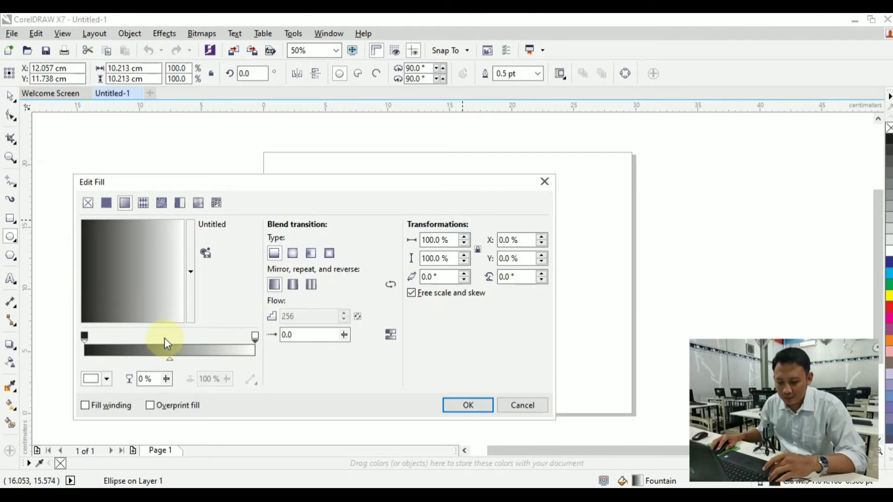
Step: Try adding gradient nodes at 50%, 70% and 34%, removing each of them again
{"action": "key", "text": "ctrl"}
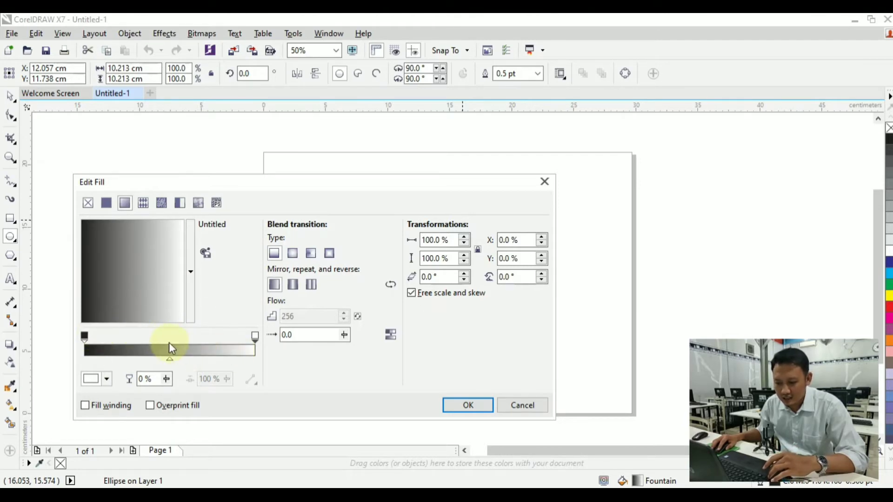
{"action": "double_click", "coordinate": [171, 348]}
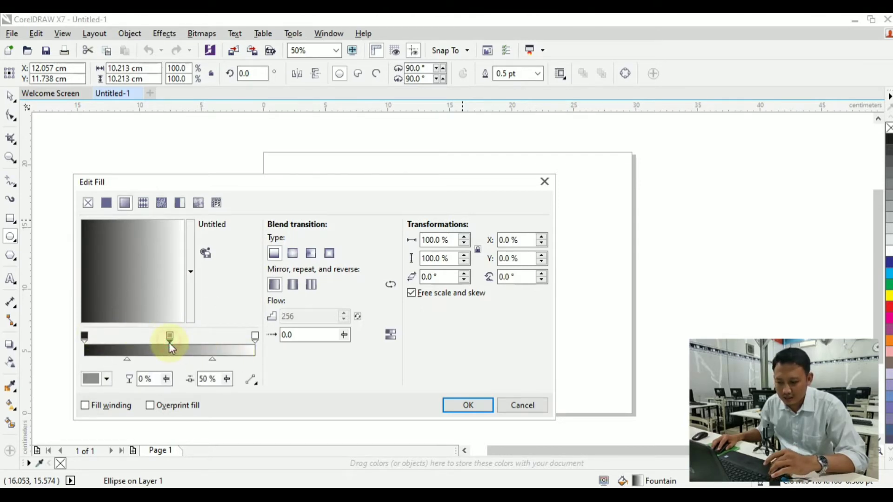
{"action": "double_click", "coordinate": [205, 341]}
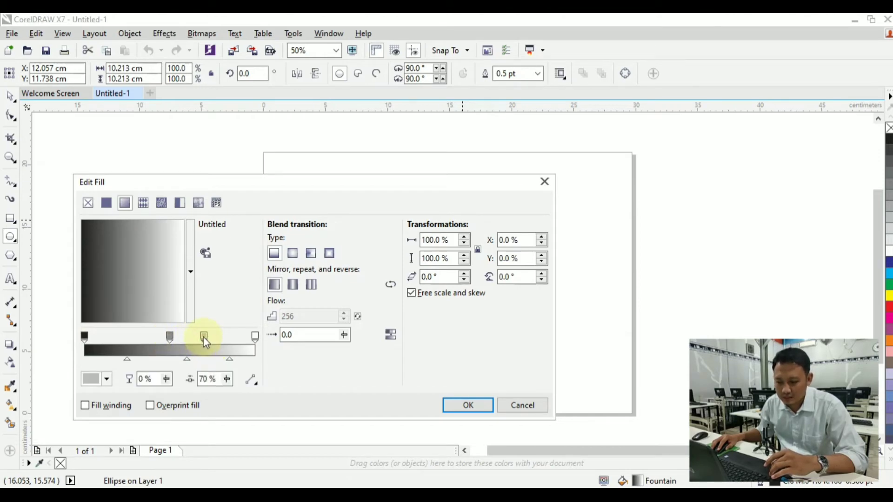
{"action": "double_click", "coordinate": [204, 338]}
{"action": "double_click", "coordinate": [172, 336]}
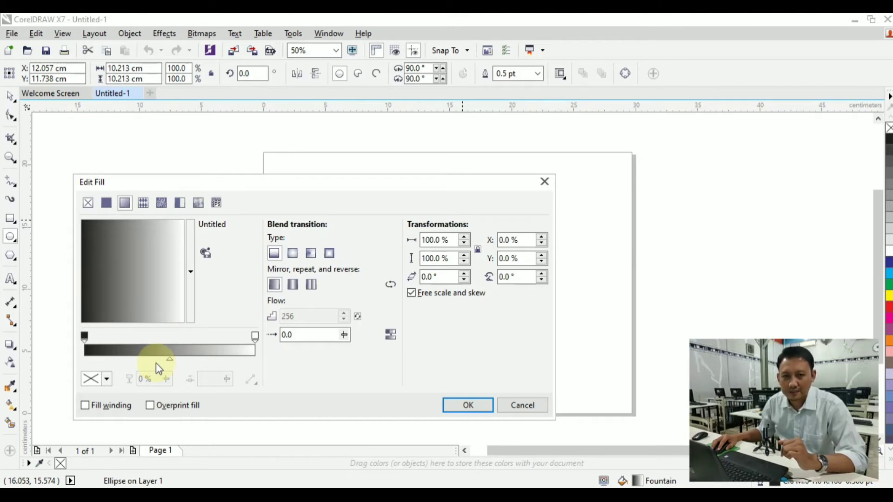
{"action": "double_click", "coordinate": [141, 340]}
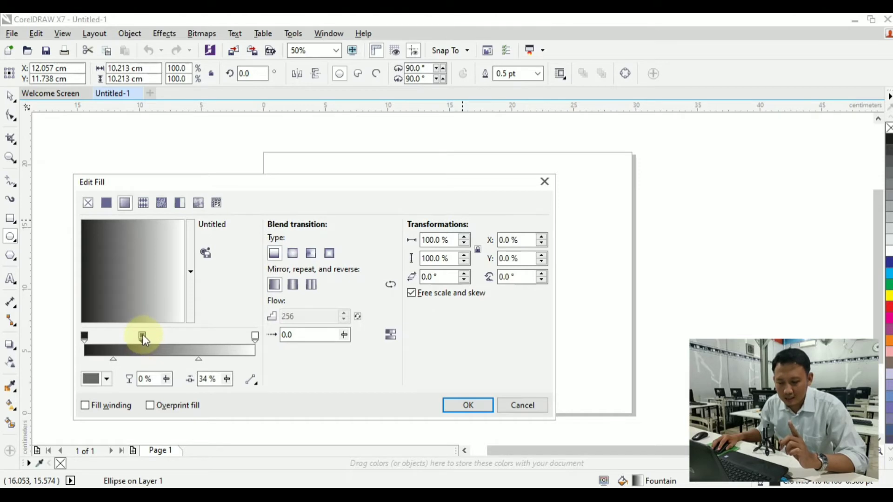
{"action": "double_click", "coordinate": [142, 335]}
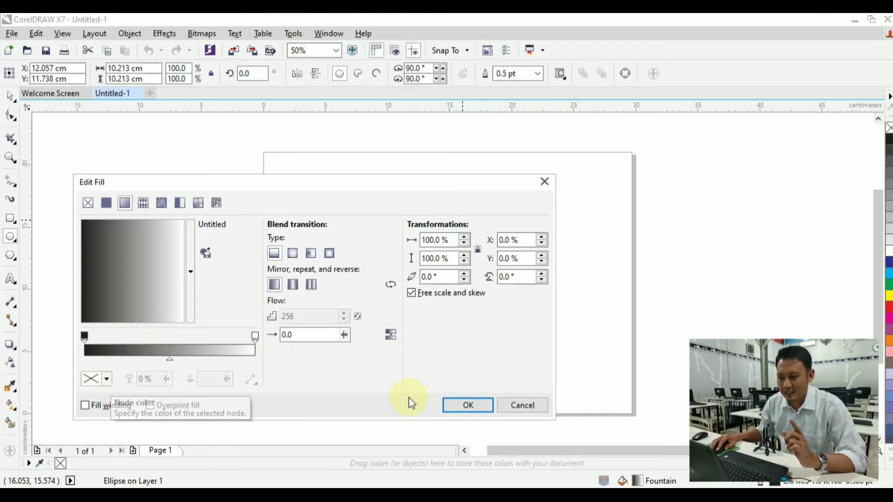
Step: Apply the black-to-white linear fountain fill to the circle and deselect it
{"action": "left_click", "coordinate": [463, 404]}
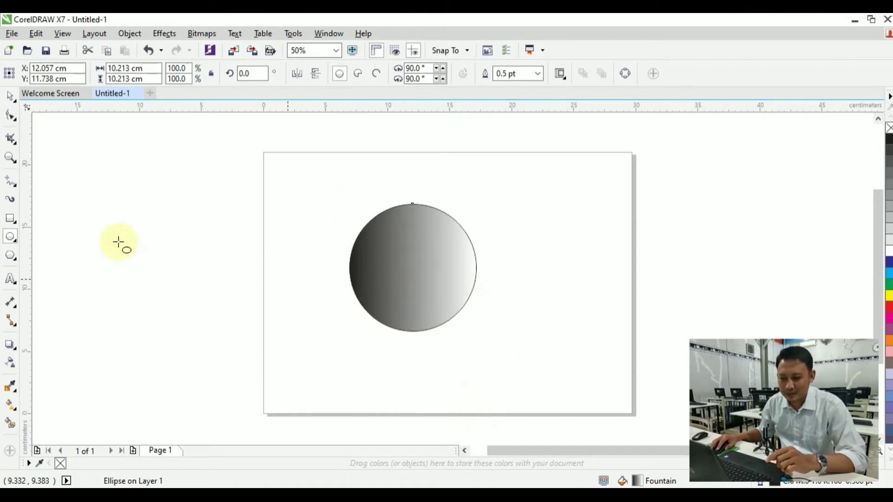
{"action": "left_click", "coordinate": [5, 97]}
{"action": "left_click", "coordinate": [235, 235]}
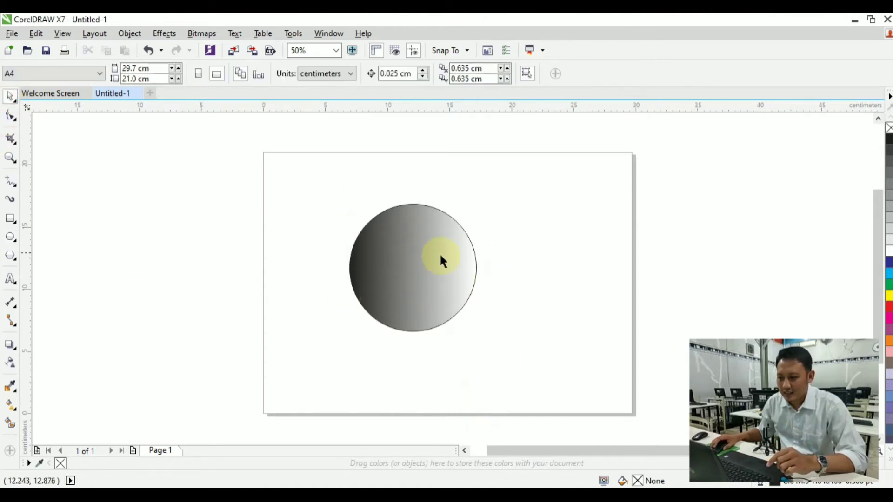
Step: Copy the gradient-filled circle and paste the duplicate directly over the original
{"action": "key", "text": "z"}
{"action": "left_click_drag", "start_coordinate": [337, 189], "coordinate": [508, 355]}
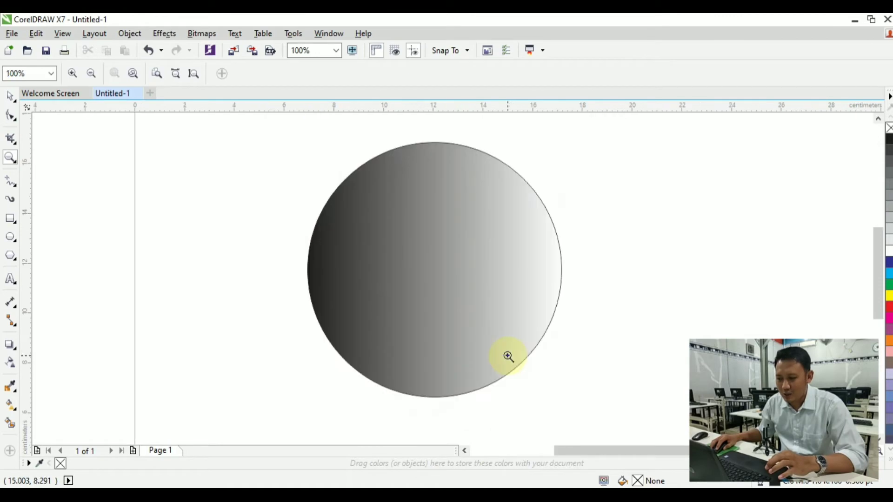
{"action": "left_click", "coordinate": [11, 96]}
{"action": "left_click", "coordinate": [403, 279]}
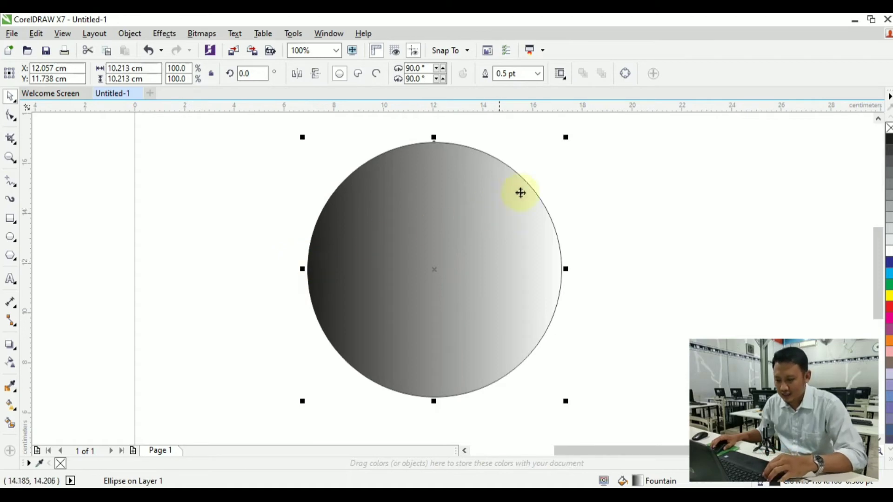
{"action": "left_click", "coordinate": [10, 158]}
{"action": "left_click_drag", "start_coordinate": [292, 131], "coordinate": [624, 405]}
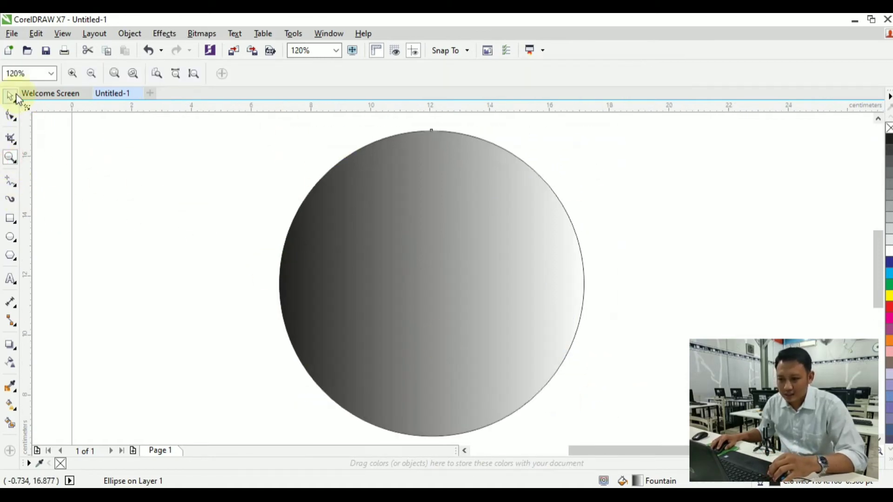
{"action": "left_click", "coordinate": [10, 95]}
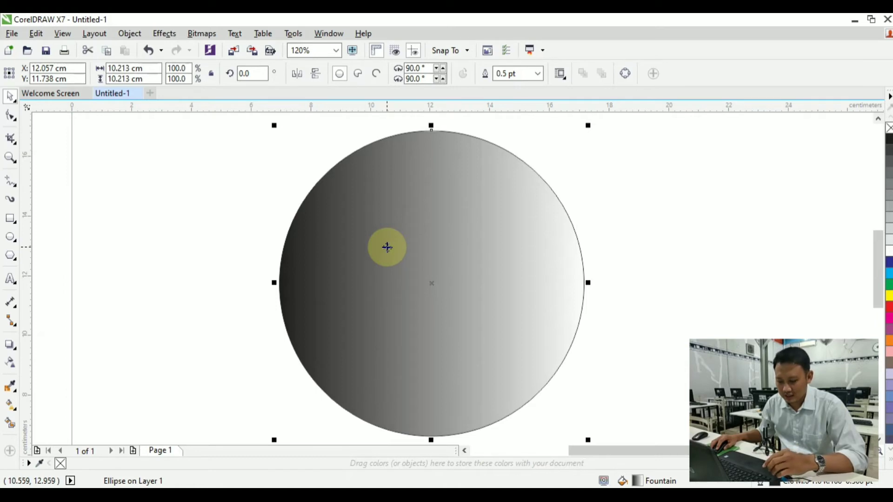
{"action": "key", "text": "ctrl+c"}
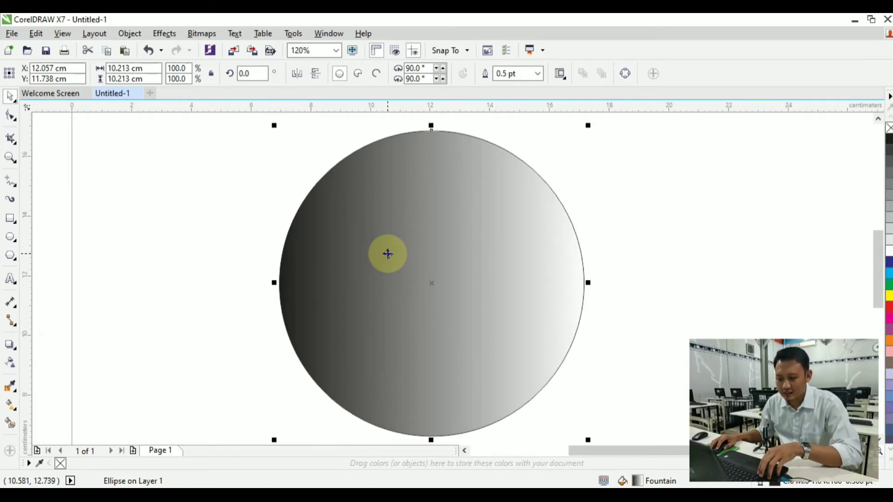
{"action": "key", "text": "ctrl+v"}
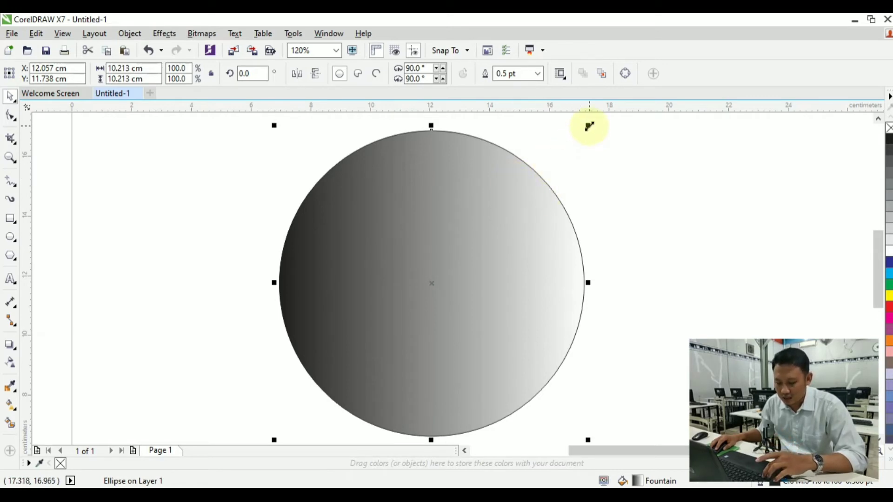
Step: Try scaling the duplicate circle to about 4.7 cm from its centre and about 5.7 cm from its corner, undoing both attempts
{"action": "left_click_drag", "start_coordinate": [588, 127], "coordinate": [550, 210]}
{"action": "left_click", "coordinate": [445, 265]}
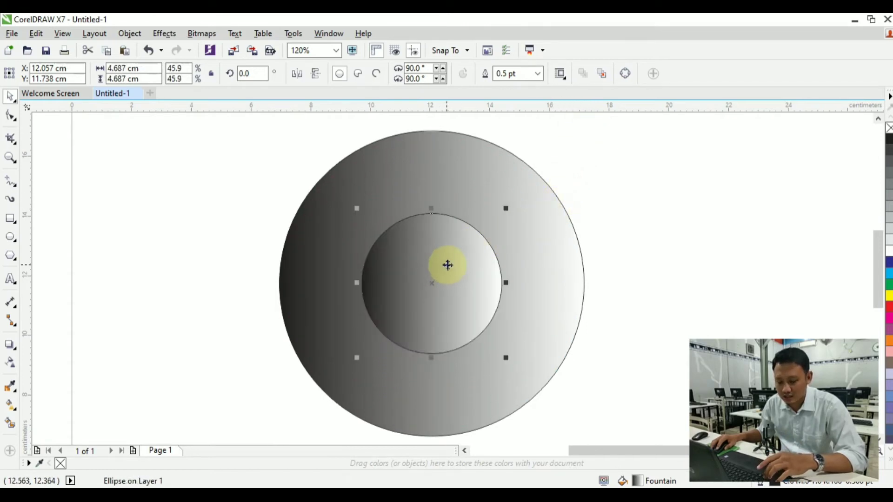
{"action": "key", "text": "ctrl+z"}
{"action": "left_click_drag", "start_coordinate": [588, 128], "coordinate": [495, 262]}
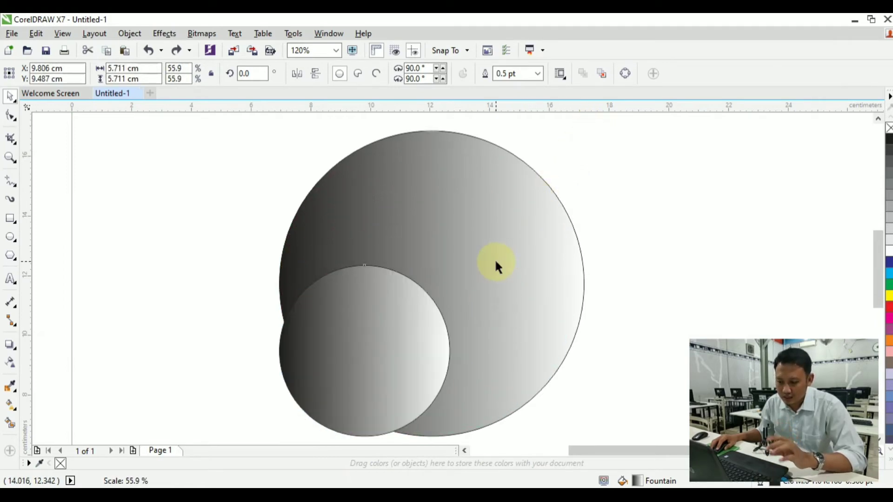
{"action": "key", "text": "ctrl+z"}
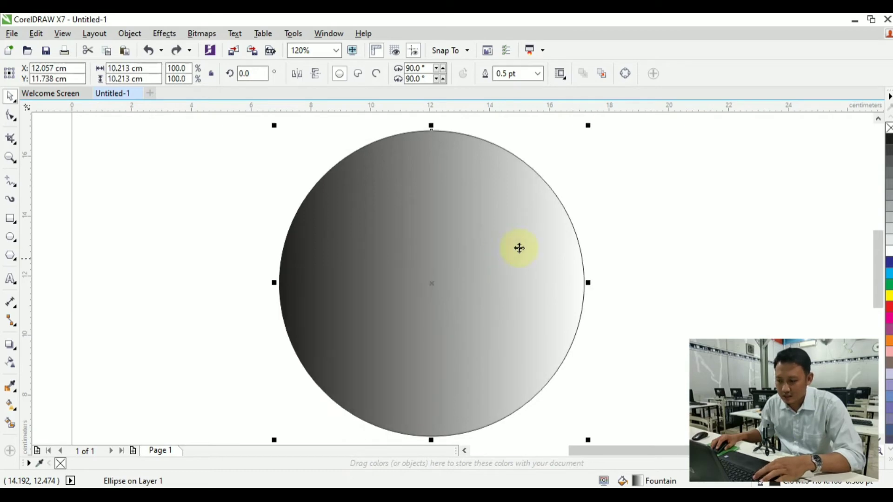
Step: Scale the duplicate circle about its centre to about 5.9 cm in diameter and remove its outline
{"action": "left_click_drag", "start_coordinate": [590, 124], "coordinate": [564, 213]}
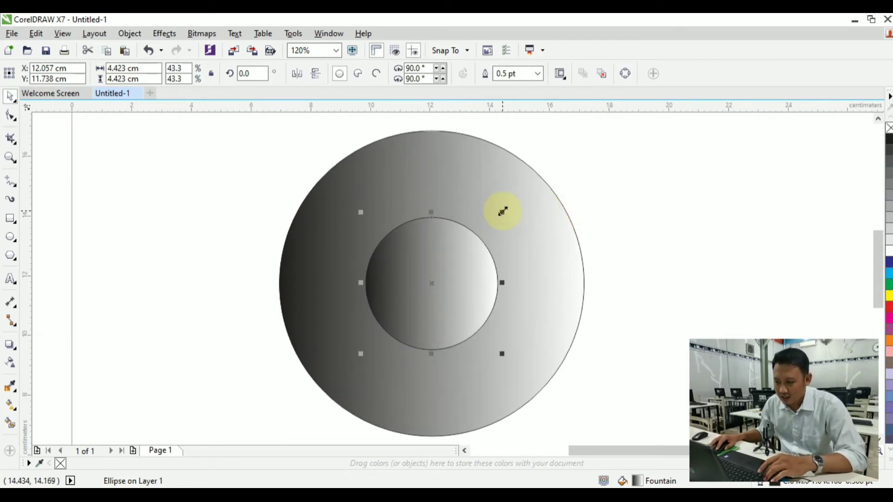
{"action": "left_click_drag", "start_coordinate": [502, 211], "coordinate": [549, 193]}
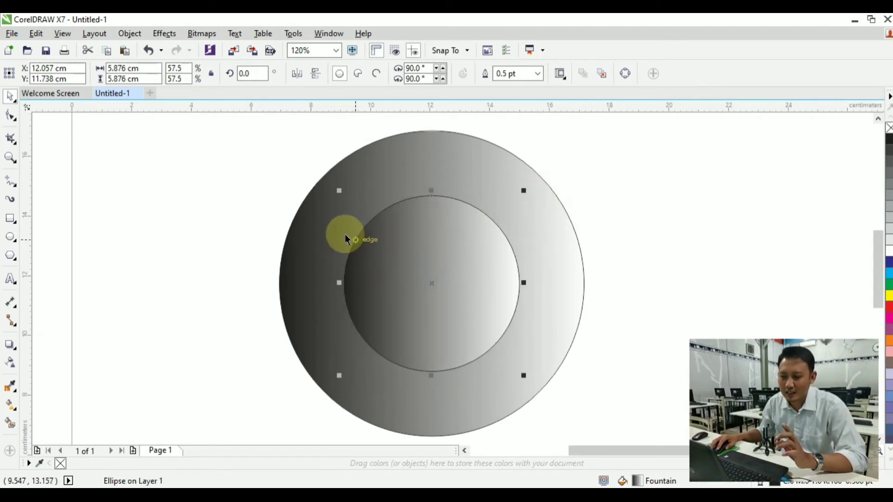
{"action": "right_click", "coordinate": [888, 129]}
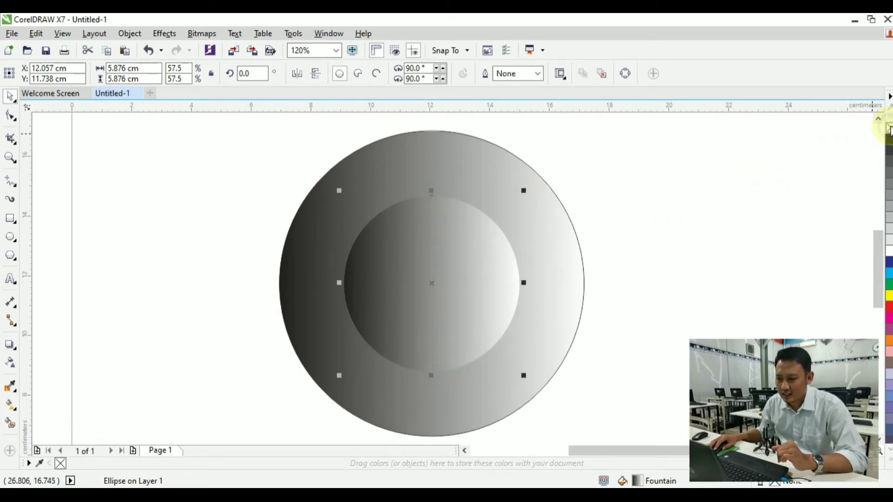
{"action": "left_click", "coordinate": [739, 173]}
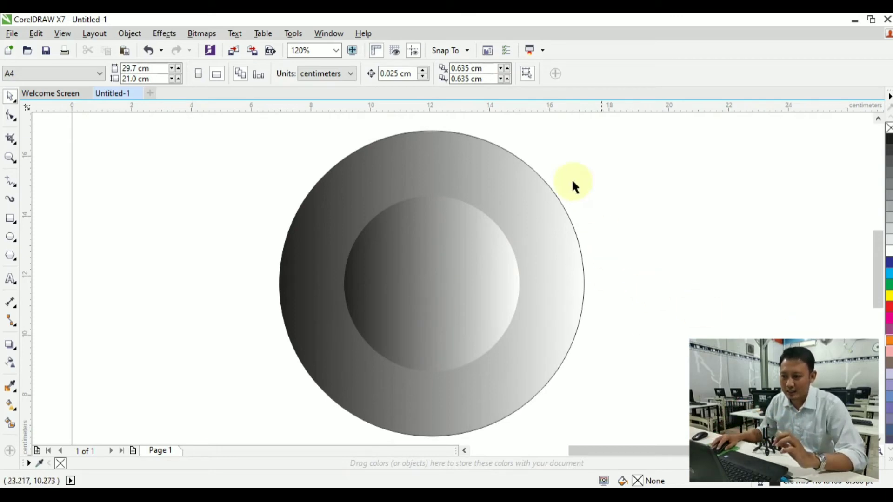
Step: Remove the outline from the large outer circle and deselect it
{"action": "left_click", "coordinate": [535, 177]}
{"action": "right_click", "coordinate": [888, 129]}
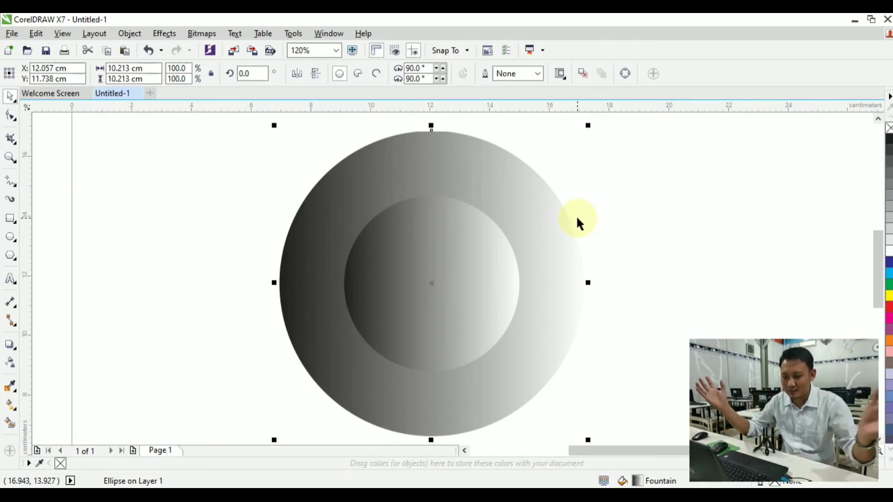
{"action": "left_click", "coordinate": [624, 194]}
Step: Create a concentric copy of the middle circle scaled about its centre to about 2.8 cm in diameter
{"action": "left_click", "coordinate": [466, 255]}
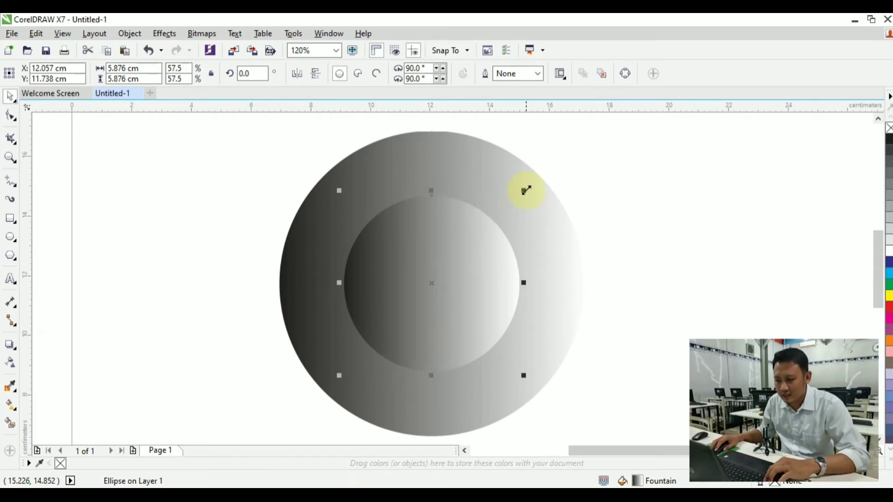
{"action": "left_click_drag", "start_coordinate": [526, 190], "coordinate": [515, 232]}
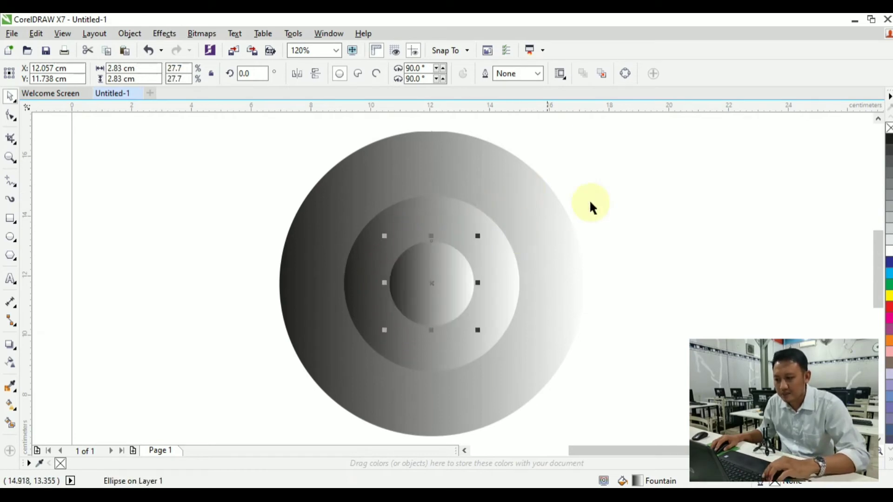
{"action": "left_click", "coordinate": [633, 161]}
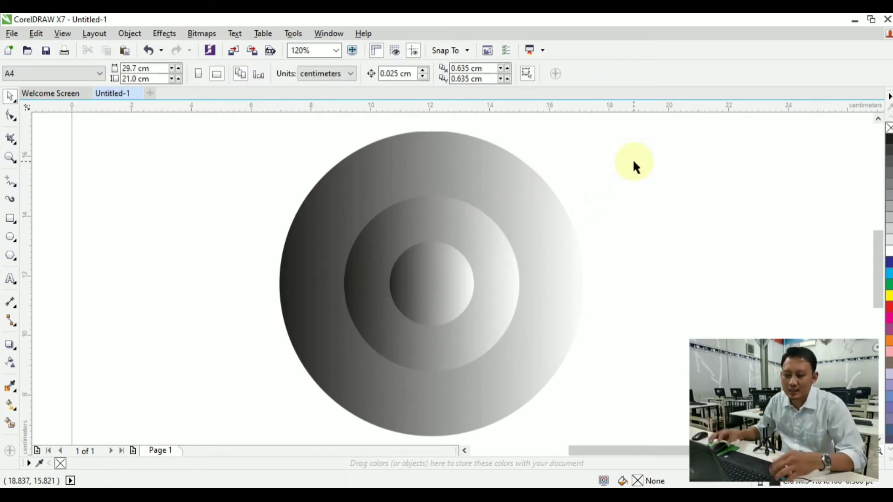
Step: Enlarge the middle circle about its centre to about 6.6 cm in diameter
{"action": "left_click", "coordinate": [478, 259]}
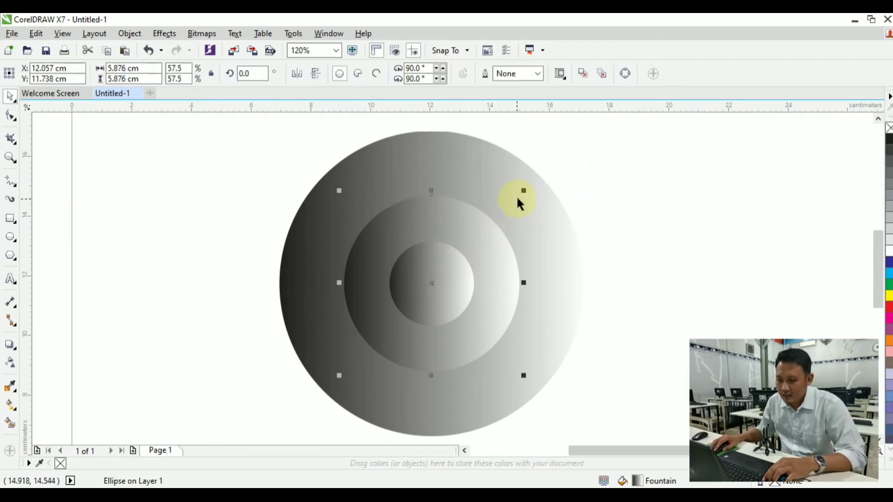
{"action": "left_click_drag", "start_coordinate": [523, 190], "coordinate": [535, 182]}
{"action": "left_click", "coordinate": [653, 216]}
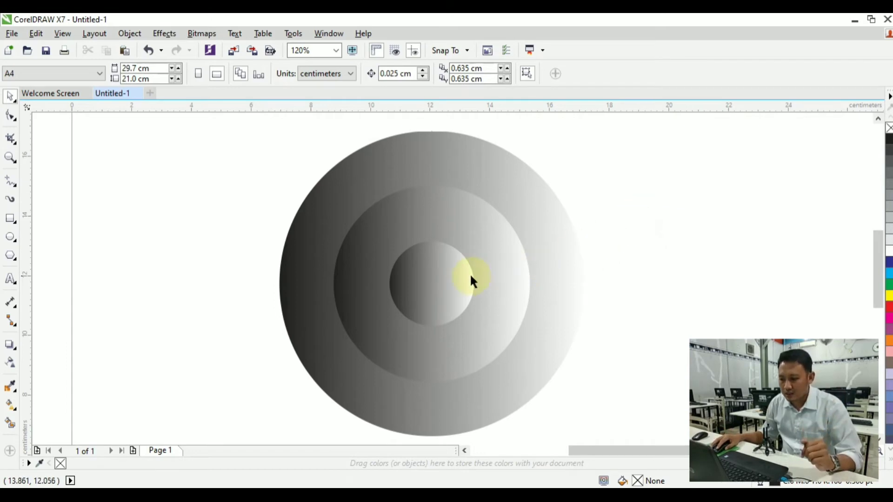
Step: Mirror the smallest circle horizontally so its gradient runs from white to black
{"action": "left_click", "coordinate": [457, 281]}
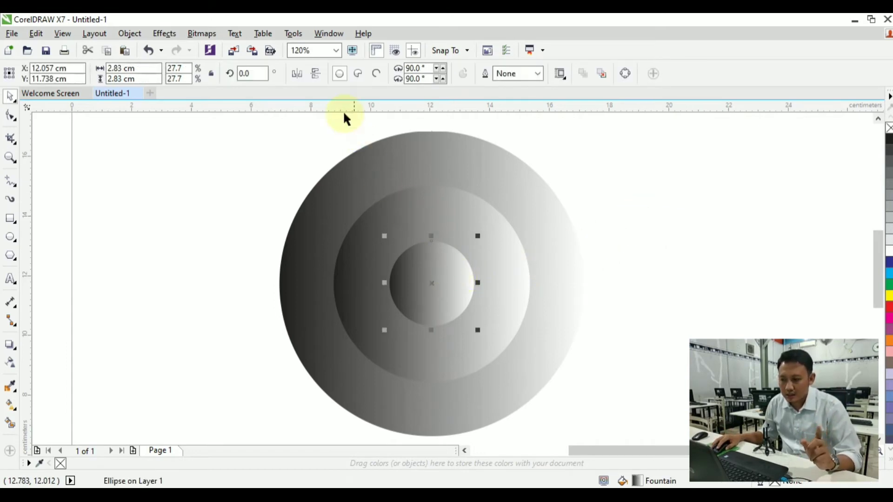
{"action": "left_click", "coordinate": [297, 76]}
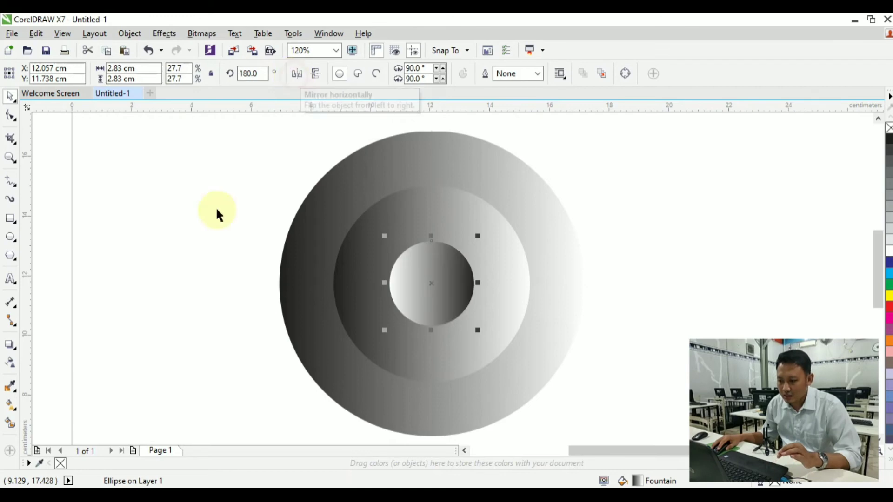
{"action": "left_click", "coordinate": [184, 241]}
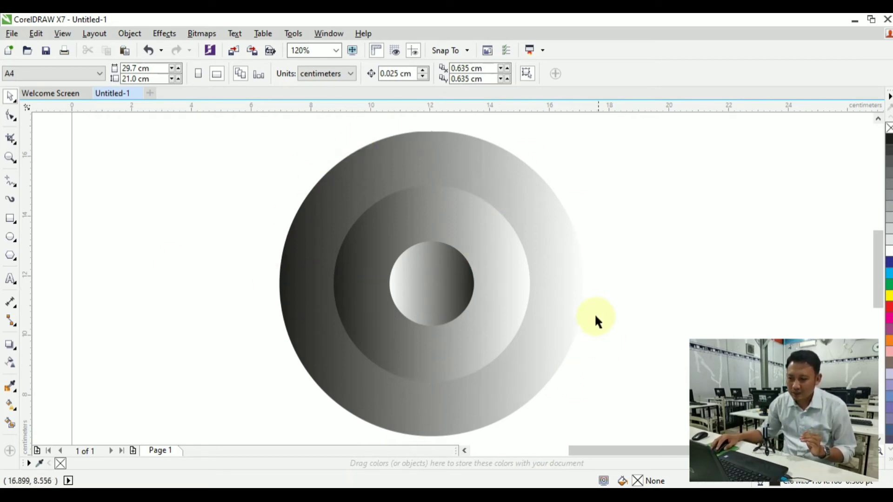
Step: Mirror the middle circle horizontally to reverse its gradient against the outer circle
{"action": "left_click", "coordinate": [503, 271]}
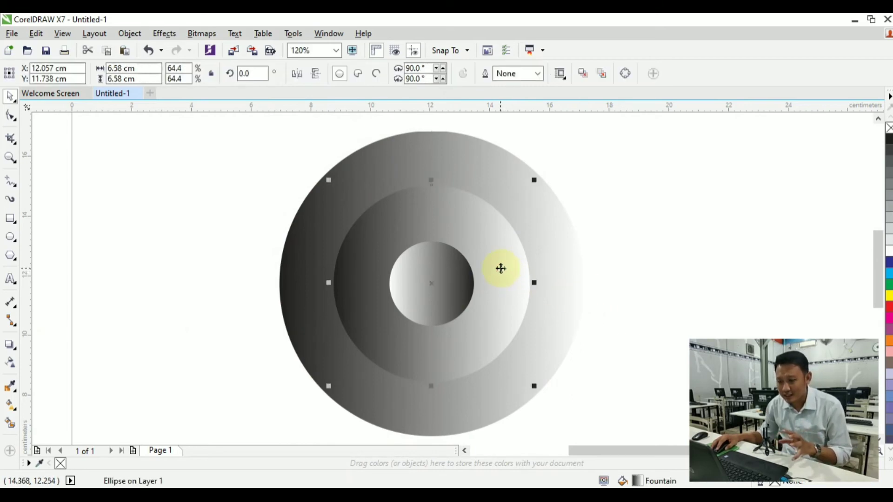
{"action": "left_click", "coordinate": [302, 76]}
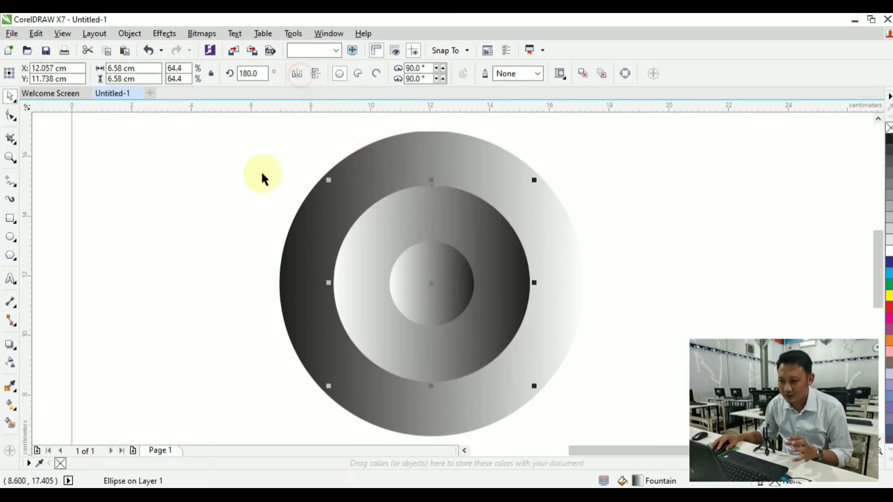
{"action": "left_click", "coordinate": [253, 181]}
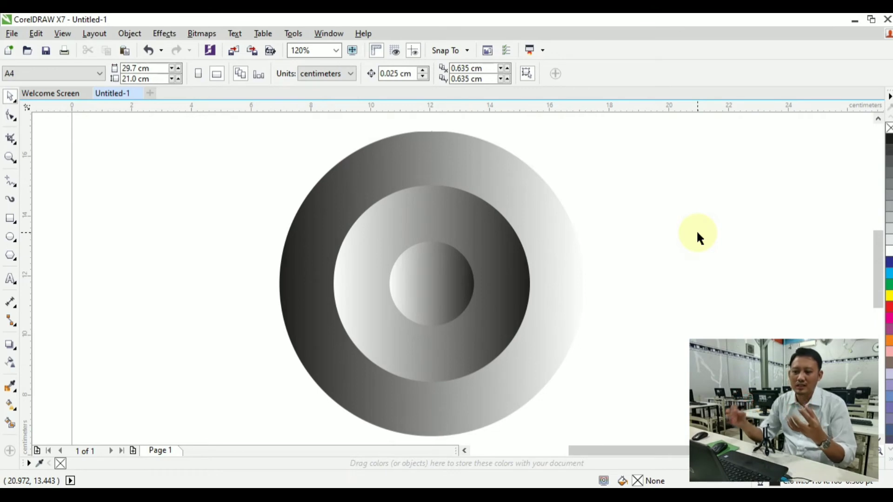
Step: Mirror the smallest circle horizontally again so its gradient runs from black to white
{"action": "left_click", "coordinate": [451, 287]}
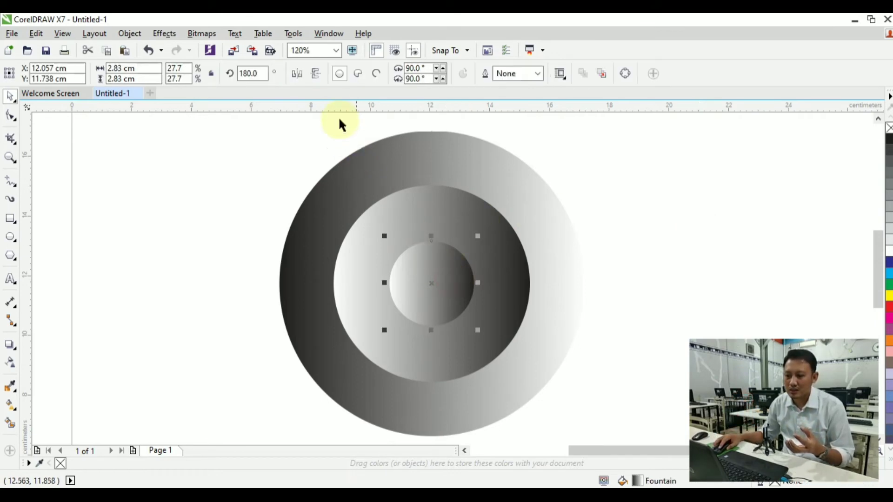
{"action": "left_click", "coordinate": [297, 75]}
{"action": "left_click", "coordinate": [201, 204]}
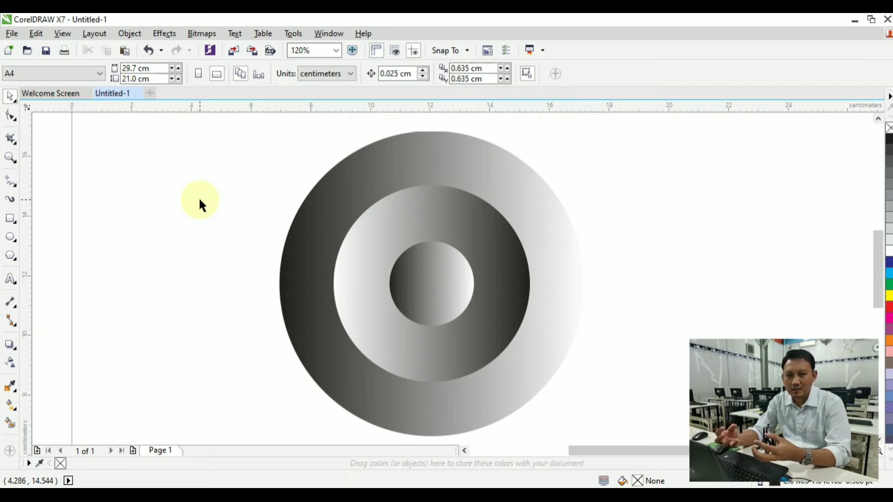
Step: Demonstrate the gradient flip by mirroring the smallest and middle circles horizontally and flipping both back
{"action": "left_click", "coordinate": [448, 282]}
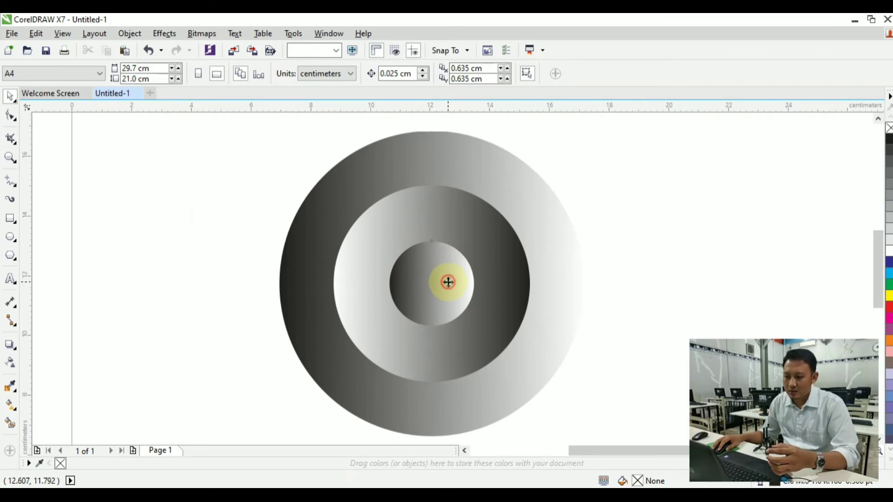
{"action": "left_click", "coordinate": [298, 73]}
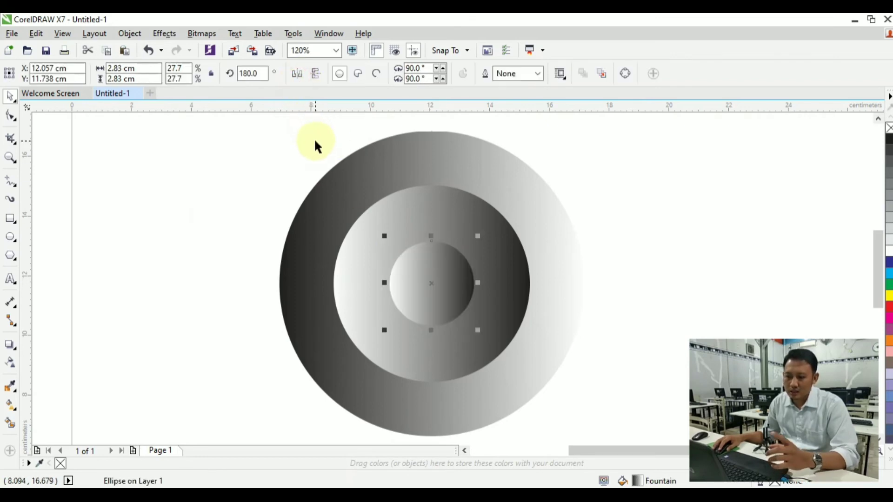
{"action": "left_click", "coordinate": [397, 213]}
{"action": "left_click", "coordinate": [295, 73]}
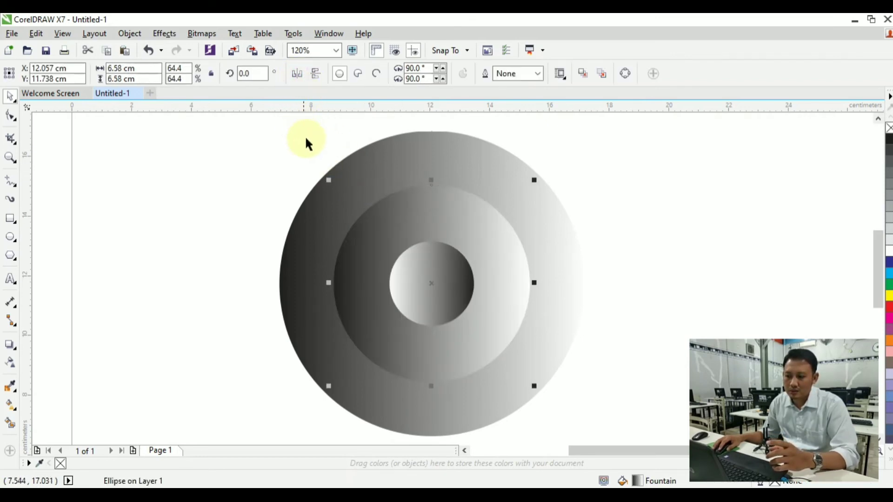
{"action": "left_click", "coordinate": [299, 74]}
{"action": "left_click", "coordinate": [449, 280]}
{"action": "left_click", "coordinate": [301, 75]}
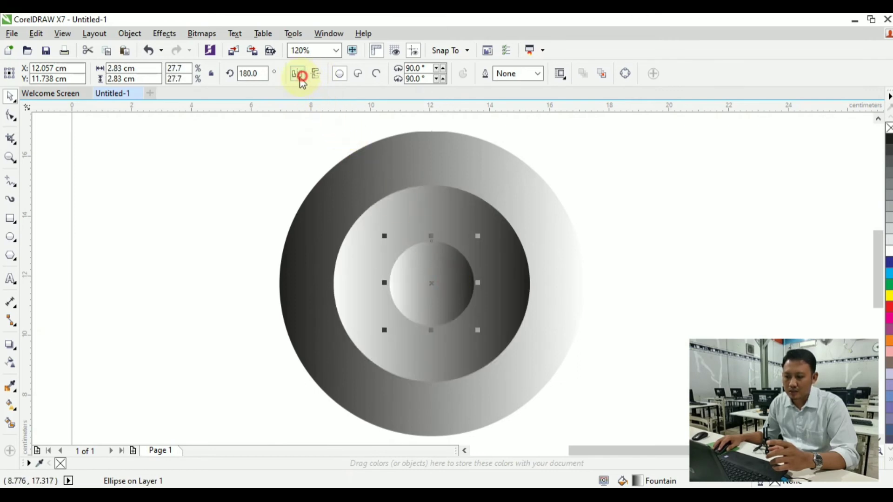
{"action": "left_click", "coordinate": [261, 207]}
Step: Select all three concentric circles and scale them down together to about 7.1 cm in diameter
{"action": "scroll", "coordinate": [398, 279], "scroll_direction": "down", "scroll_amount": 5}
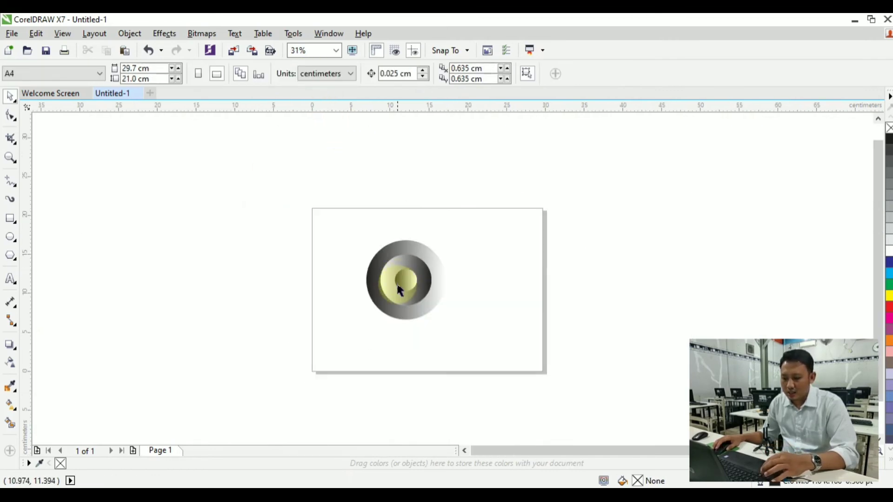
{"action": "left_click_drag", "start_coordinate": [352, 225], "coordinate": [505, 379]}
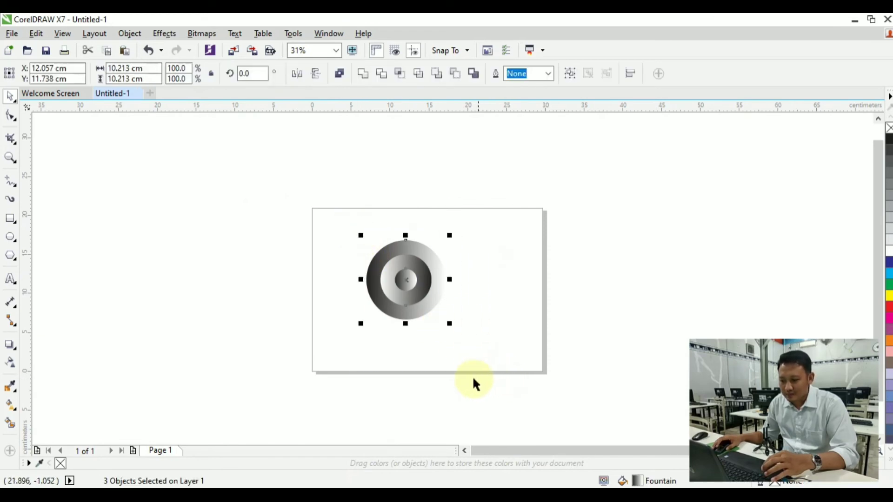
{"action": "scroll", "coordinate": [473, 379], "scroll_direction": "up", "scroll_amount": 2}
{"action": "left_click_drag", "start_coordinate": [423, 267], "coordinate": [376, 220]}
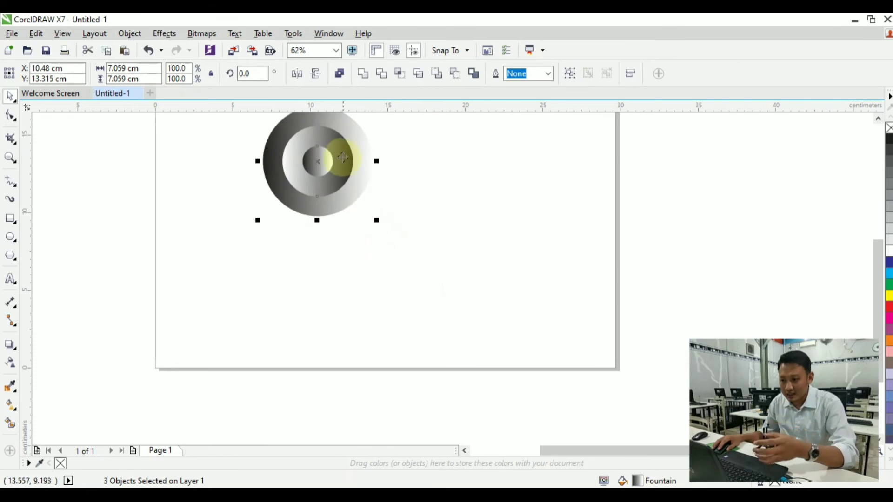
{"action": "left_click", "coordinate": [253, 233]}
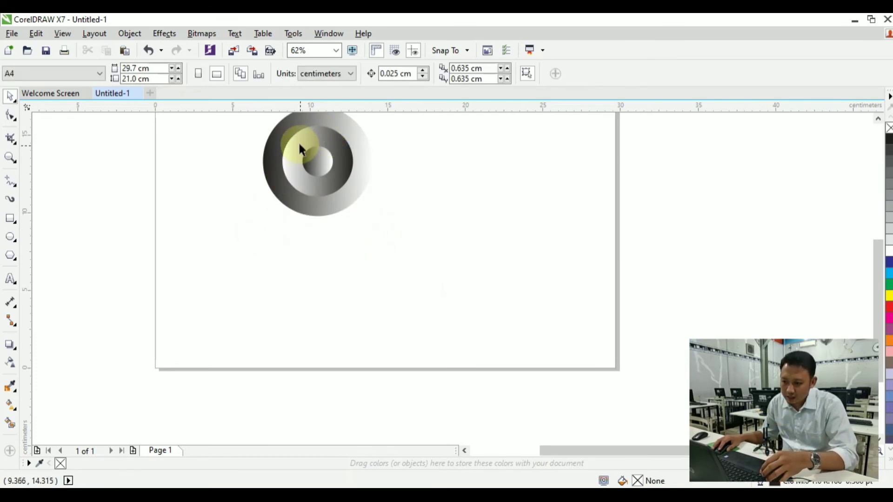
Step: Duplicate the set of three concentric circles and place the copy directly below the original
{"action": "left_click", "coordinate": [295, 142]}
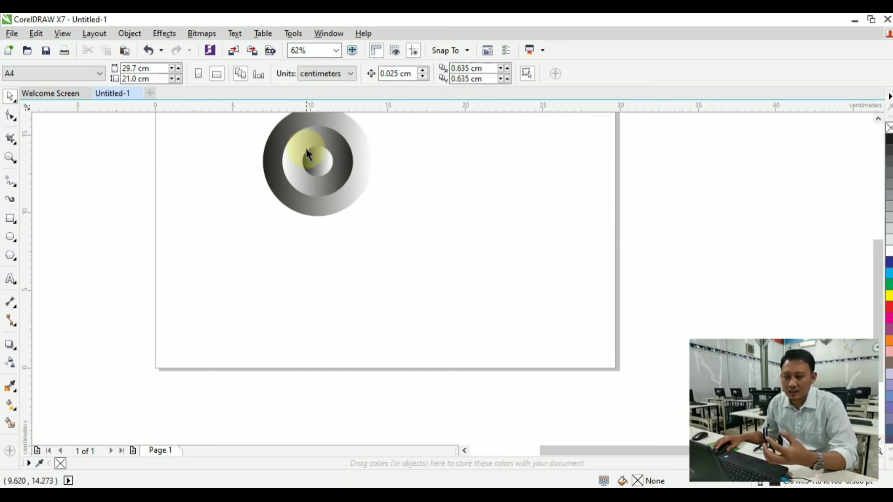
{"action": "left_click_drag", "start_coordinate": [879, 270], "coordinate": [878, 258]}
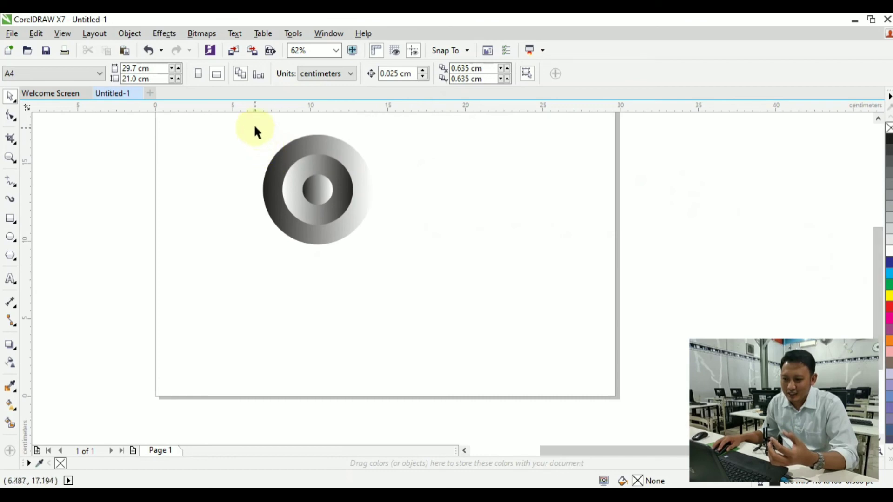
{"action": "left_click_drag", "start_coordinate": [256, 128], "coordinate": [404, 270]}
{"action": "left_click_drag", "start_coordinate": [332, 177], "coordinate": [328, 291]}
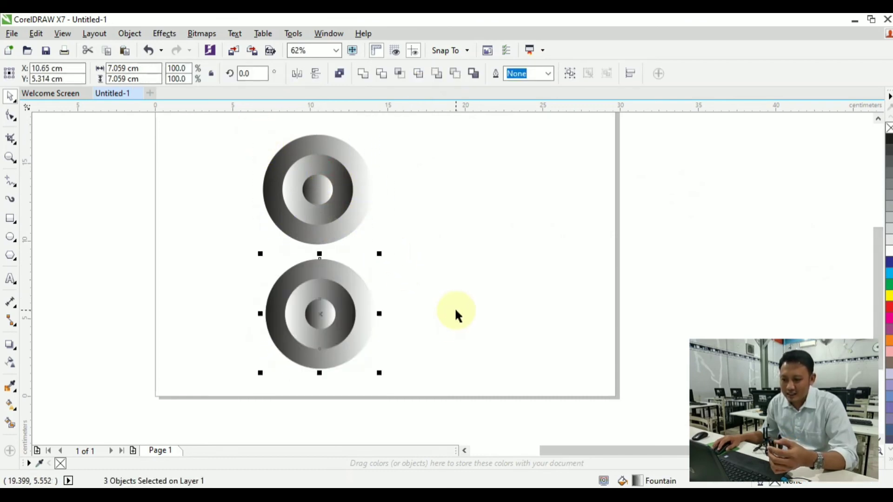
Step: Align both circle sets on a common vertical centre line and deselect them
{"action": "left_click_drag", "start_coordinate": [229, 132], "coordinate": [418, 378]}
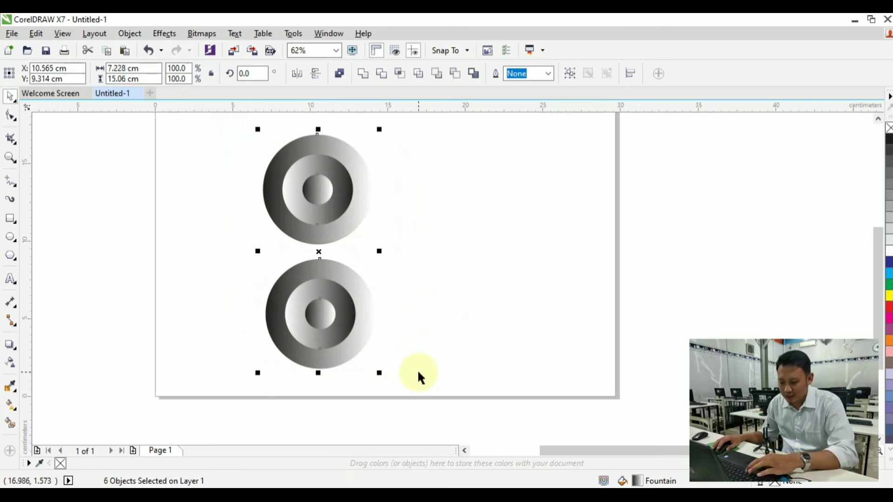
{"action": "key", "text": "c"}
{"action": "left_click", "coordinate": [428, 348]}
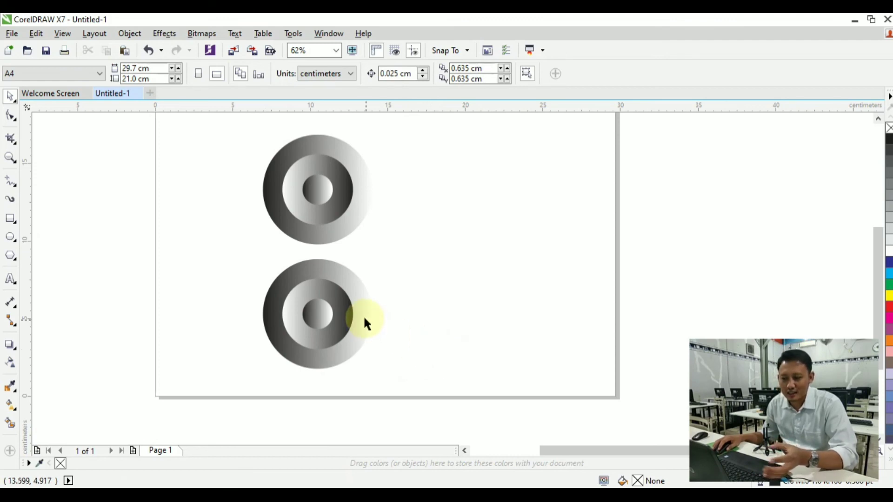
Step: Draw a rectangle about 8.1 by 16.7 cm around both circle sets and fill it with black
{"action": "left_click", "coordinate": [18, 226]}
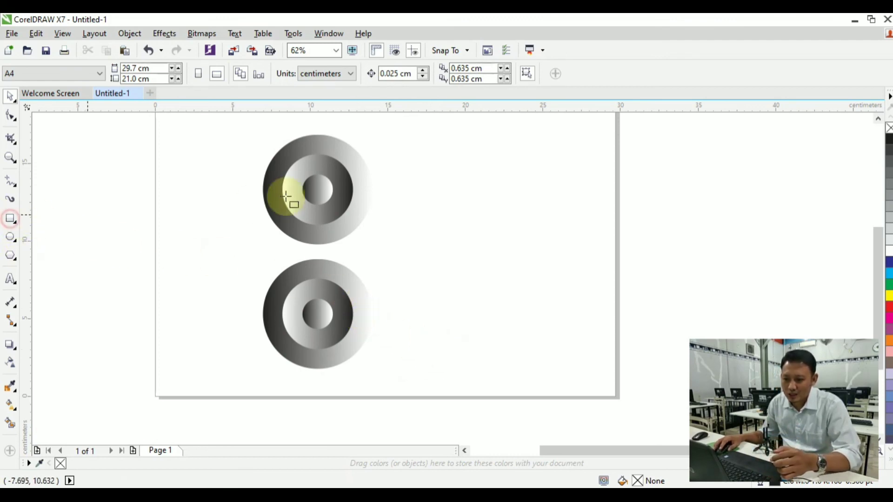
{"action": "mouse_move", "coordinate": [254, 121]}
{"action": "left_mouse_down"}
{"action": "mouse_move", "coordinate": [386, 341]}
{"action": "mouse_move", "coordinate": [385, 383]}
{"action": "left_mouse_up"}
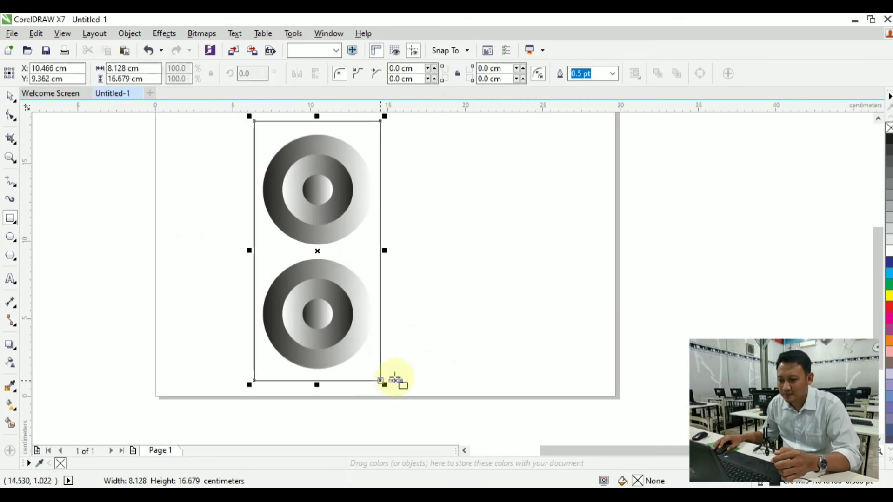
{"action": "left_click", "coordinate": [888, 140]}
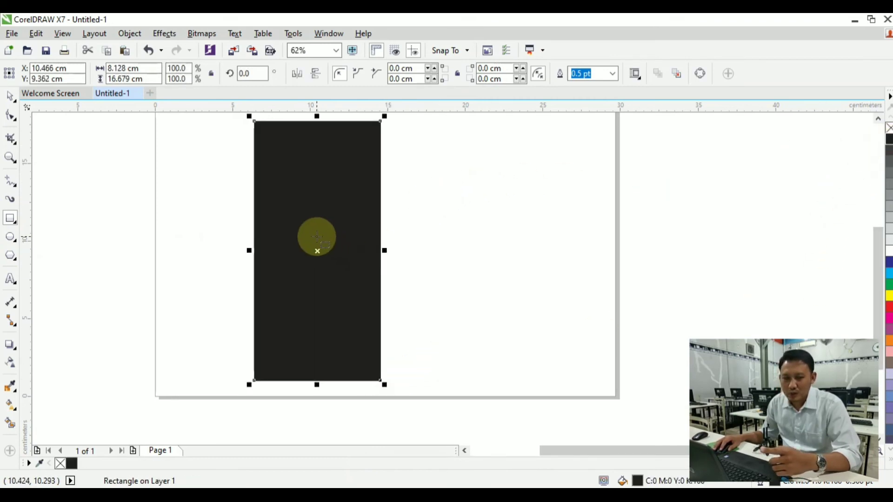
Step: Send the black rectangle to the back of the layer, behind the circles
{"action": "right_click", "coordinate": [314, 218]}
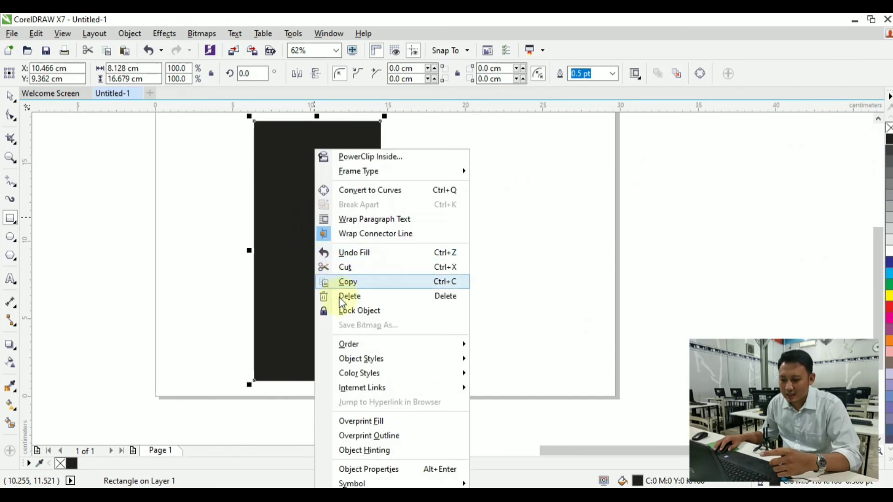
{"action": "left_click", "coordinate": [377, 345]}
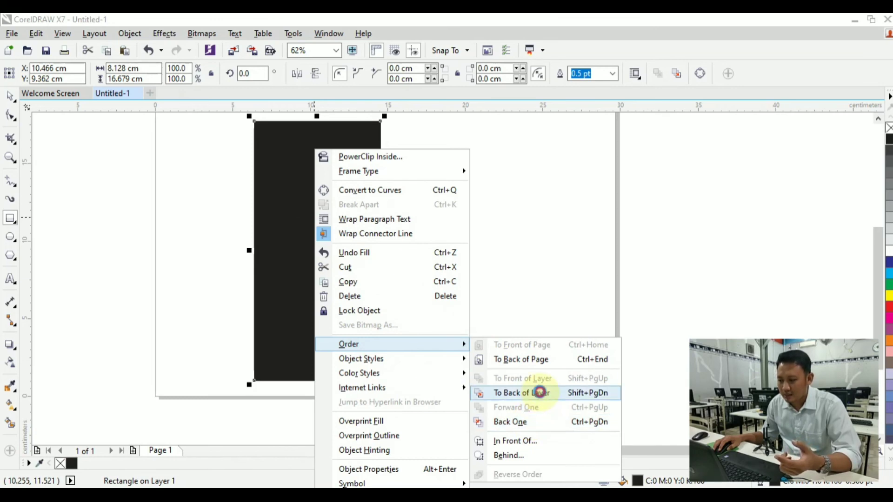
{"action": "left_click", "coordinate": [542, 398]}
{"action": "left_click", "coordinate": [12, 97]}
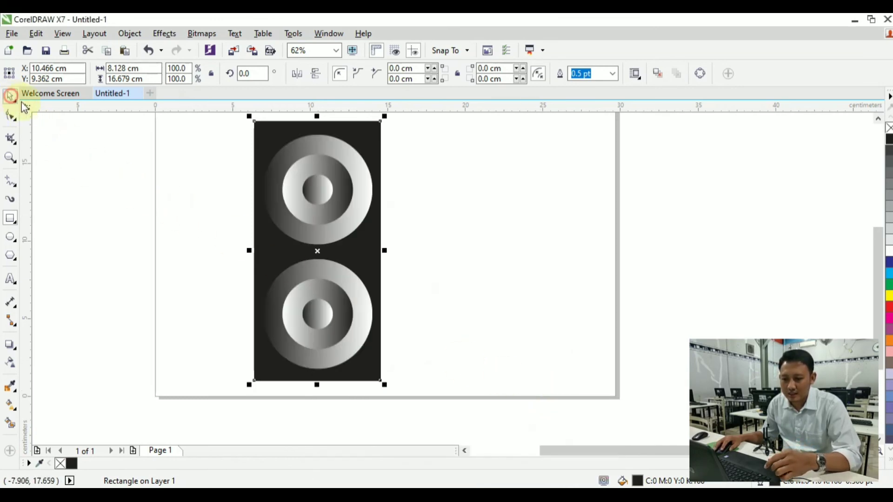
Step: Widen the black rectangle symmetrically to about 9.7 cm and extend its bottom and top edges slightly outward
{"action": "left_click_drag", "start_coordinate": [385, 249], "coordinate": [397, 247]}
{"action": "left_click_drag", "start_coordinate": [317, 385], "coordinate": [316, 394]}
{"action": "scroll", "coordinate": [881, 273], "scroll_direction": "up", "scroll_amount": 1}
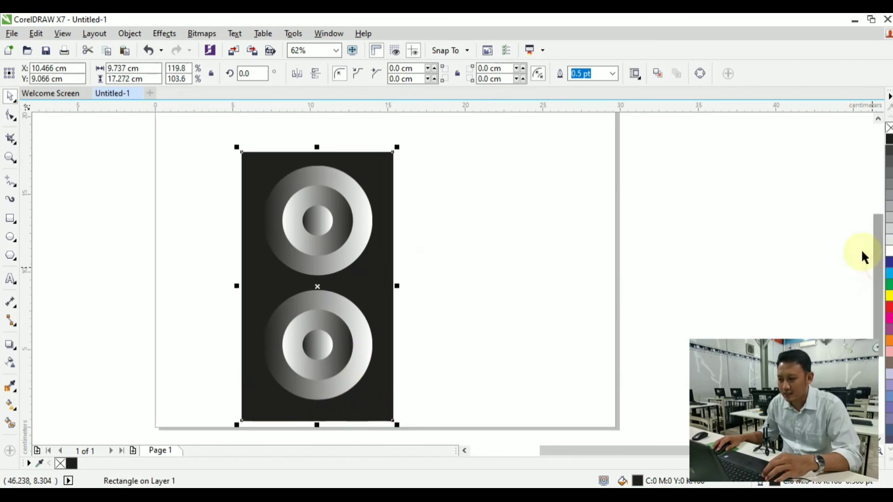
{"action": "left_click_drag", "start_coordinate": [318, 145], "coordinate": [319, 144]}
{"action": "left_click", "coordinate": [441, 212]}
Step: Place small scaled copies of the concentric circle set in the black rectangle's two upper corners
{"action": "left_click_drag", "start_coordinate": [183, 143], "coordinate": [441, 286]}
{"action": "mouse_move", "coordinate": [379, 160]}
{"action": "left_mouse_down"}
{"action": "mouse_move", "coordinate": [316, 255]}
{"action": "mouse_move", "coordinate": [269, 259]}
{"action": "mouse_move", "coordinate": [259, 160]}
{"action": "mouse_move", "coordinate": [333, 169]}
{"action": "mouse_move", "coordinate": [375, 160]}
{"action": "left_mouse_up"}
{"action": "left_click", "coordinate": [449, 185]}
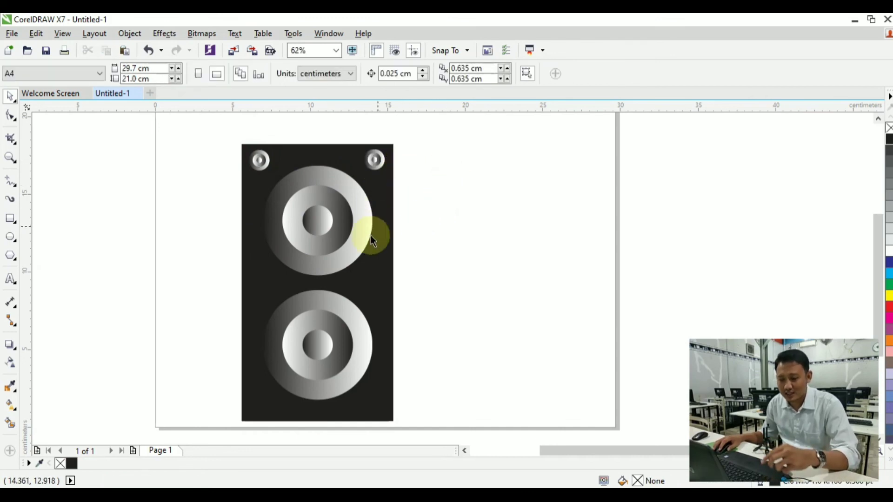
Step: Examine the complete loudspeaker illustration close up and in full-screen preview, framing the whole black cabinet with its circle sets
{"action": "key", "text": "z"}
{"action": "left_click_drag", "start_coordinate": [234, 143], "coordinate": [398, 414]}
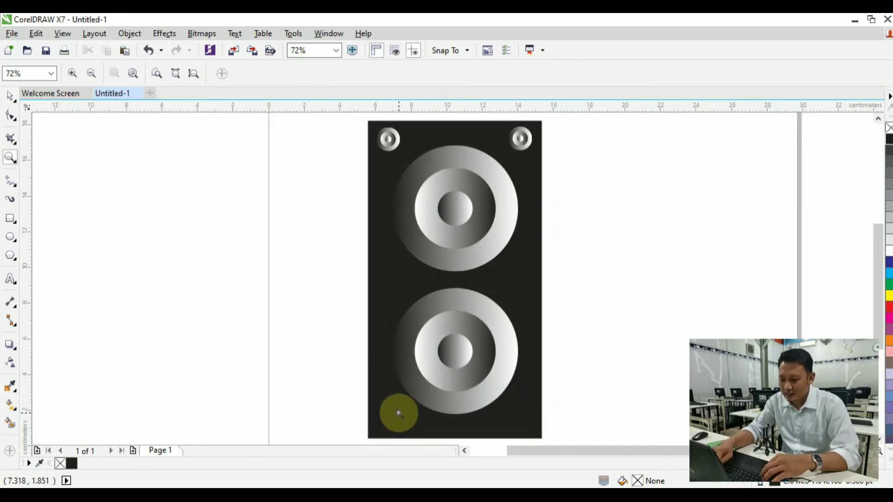
{"action": "key", "text": "F9"}
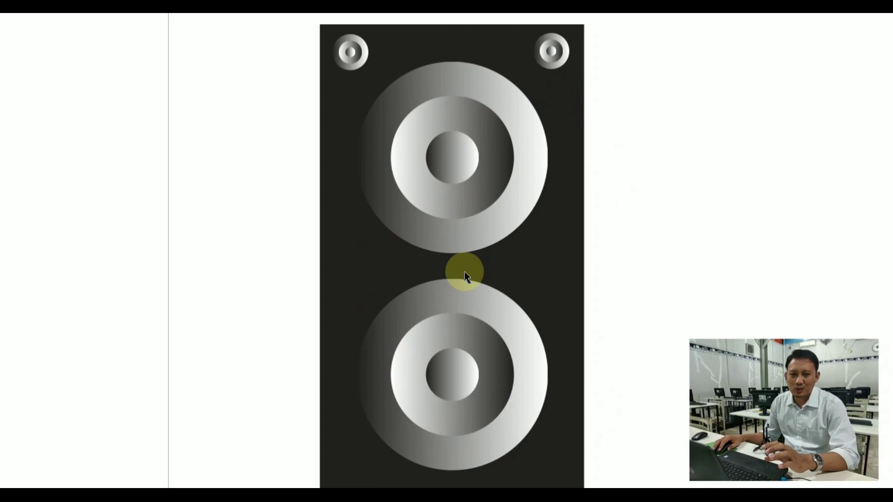
{"action": "left_click", "coordinate": [492, 250]}
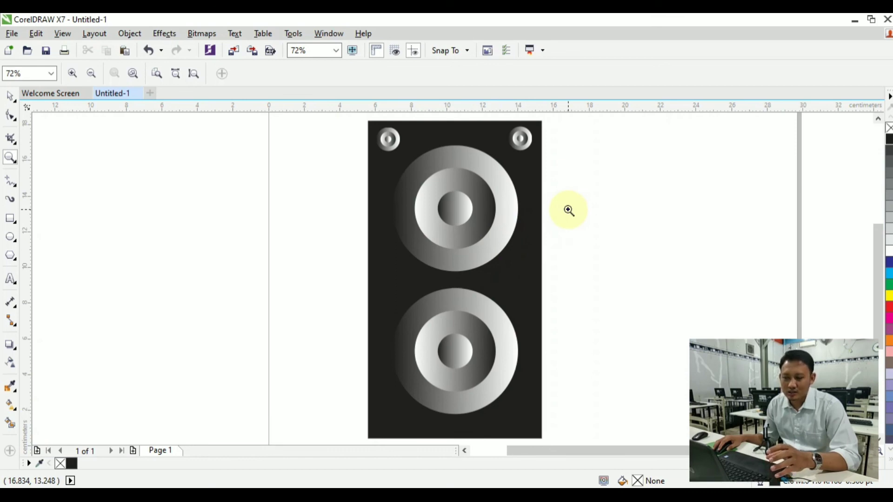
{"action": "left_click", "coordinate": [10, 96]}
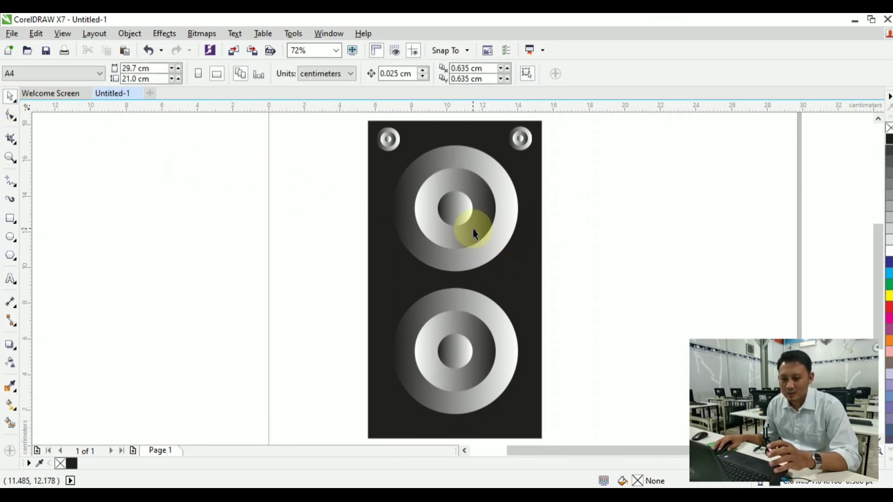
{"action": "left_click", "coordinate": [10, 409]}
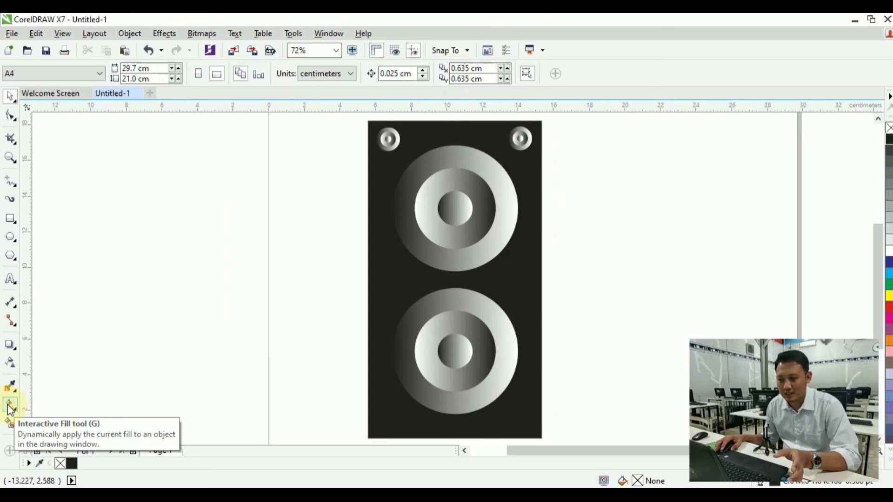
{"action": "key", "text": "z"}
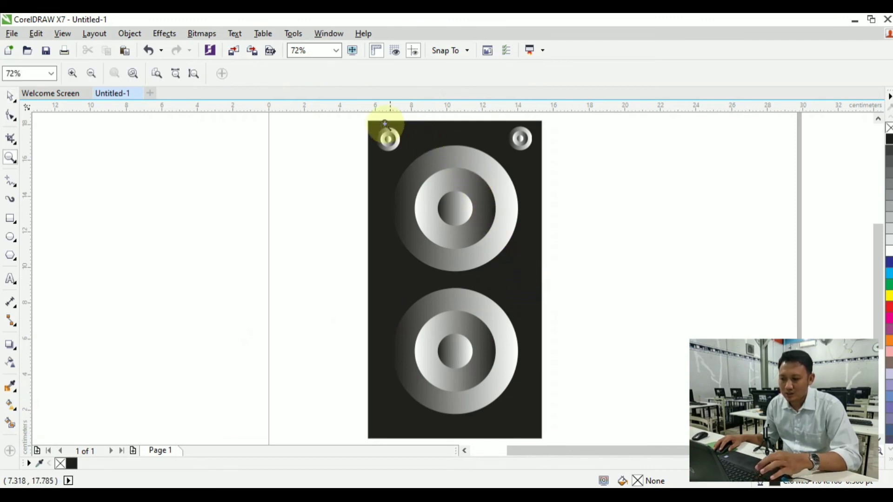
{"action": "left_click_drag", "start_coordinate": [371, 121], "coordinate": [556, 429]}
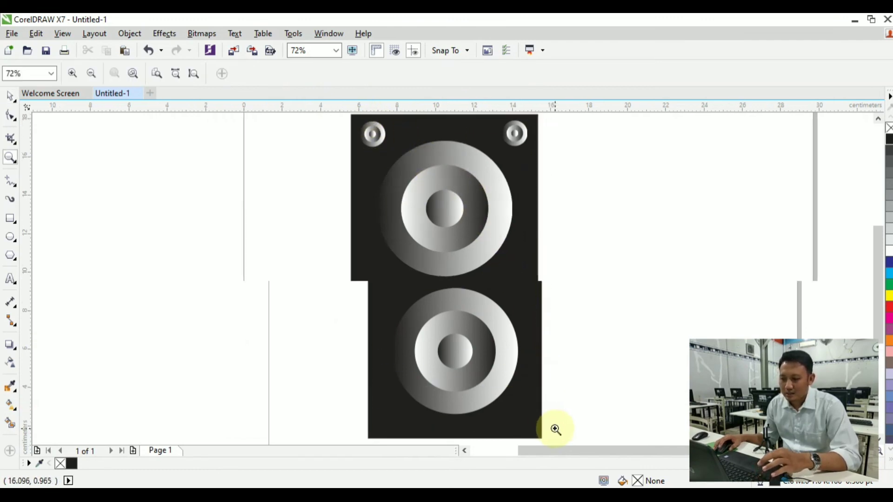